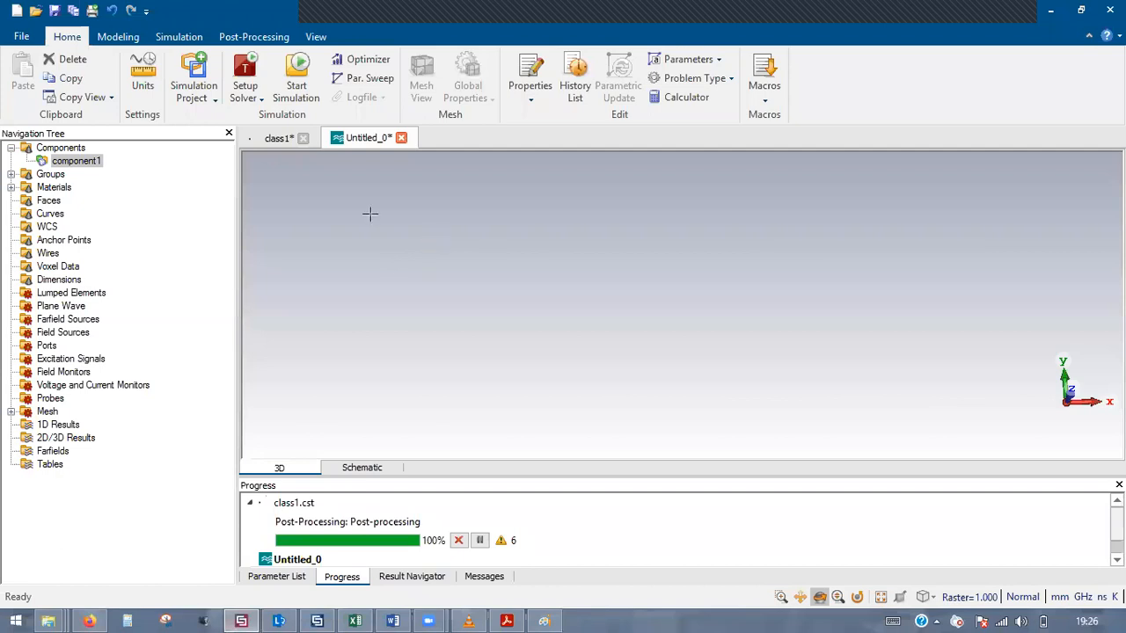
# Step: Begin a brick named substrate with its X range set from -ws/2 to ws/2
pyautogui.click(134, 39)
pyautogui.click(200, 65)
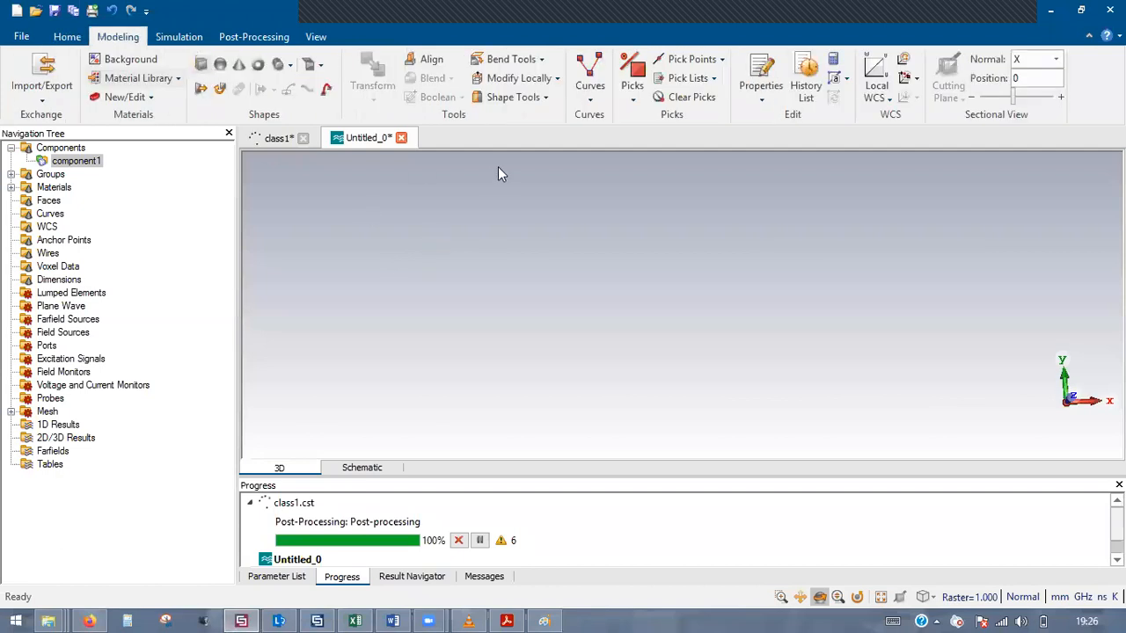
pyautogui.press('Escape')
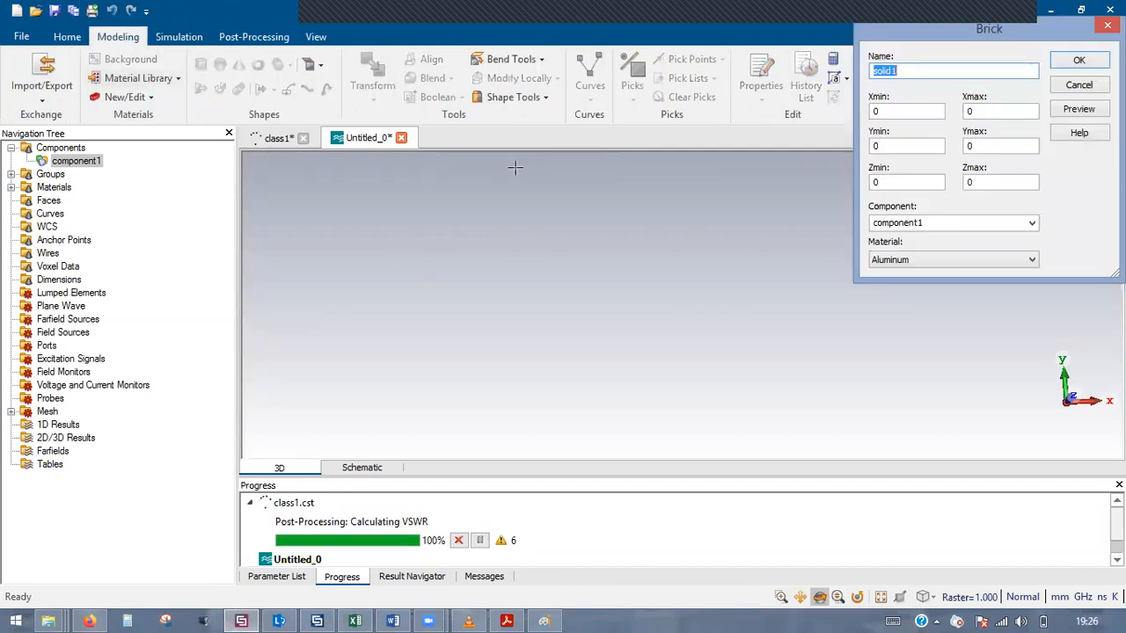
pyautogui.click(515, 167)
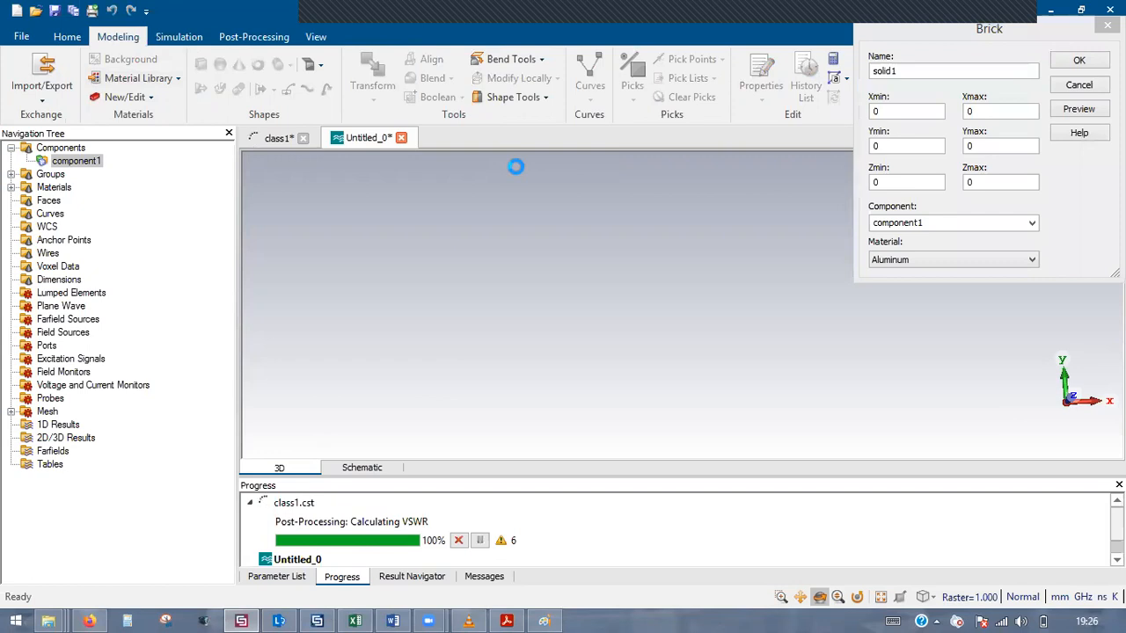
pyautogui.click(919, 70)
pyautogui.write('substrate')
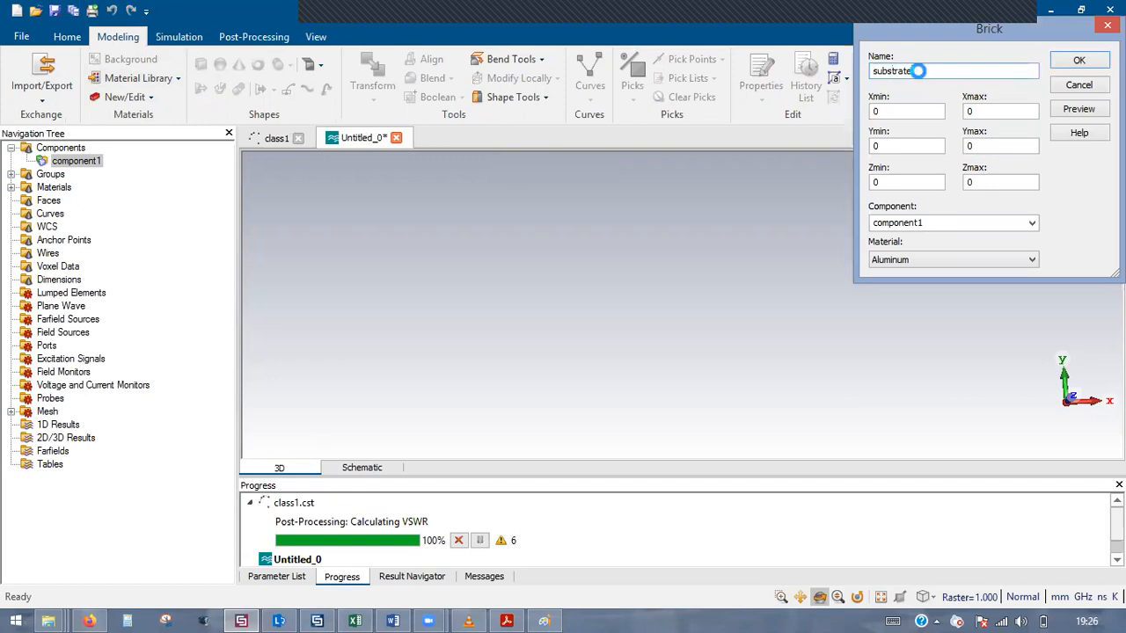
pyautogui.press('Tab')
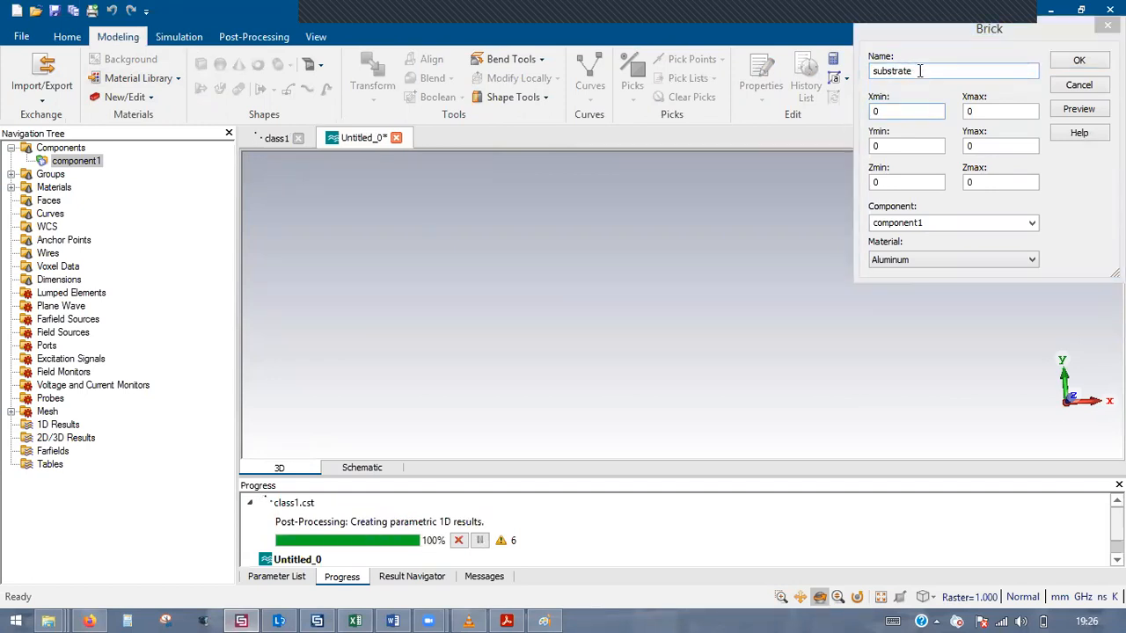
pyautogui.click(885, 111)
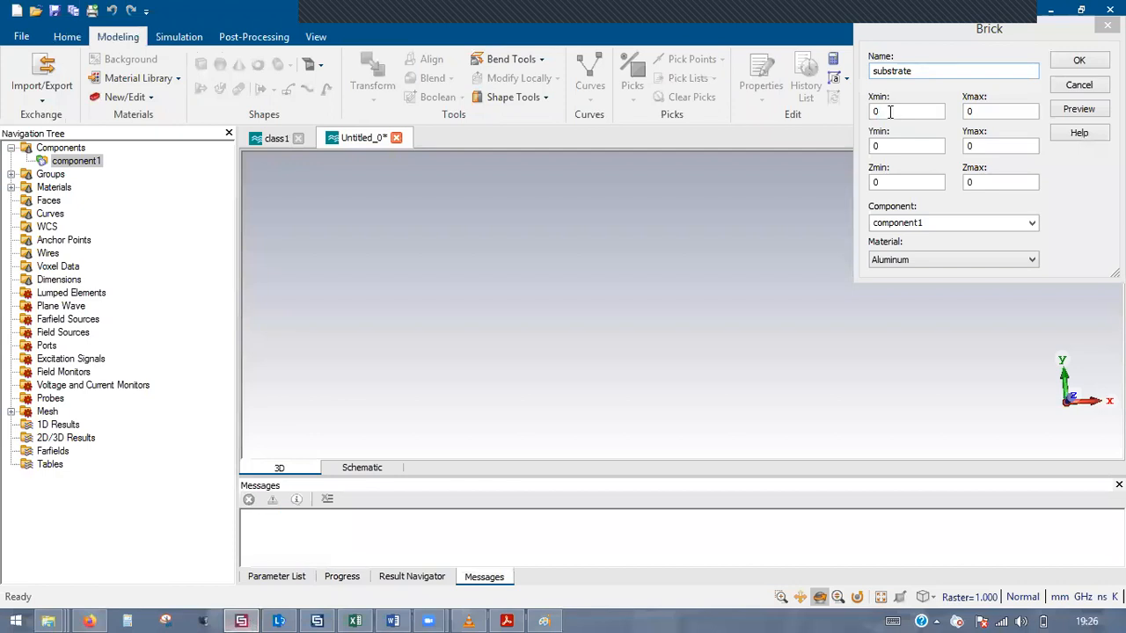
pyautogui.doubleClick(888, 112)
pyautogui.write('-ws/2')
pyautogui.click(1000, 110)
pyautogui.write('ws/2')
pyautogui.press('Tab')
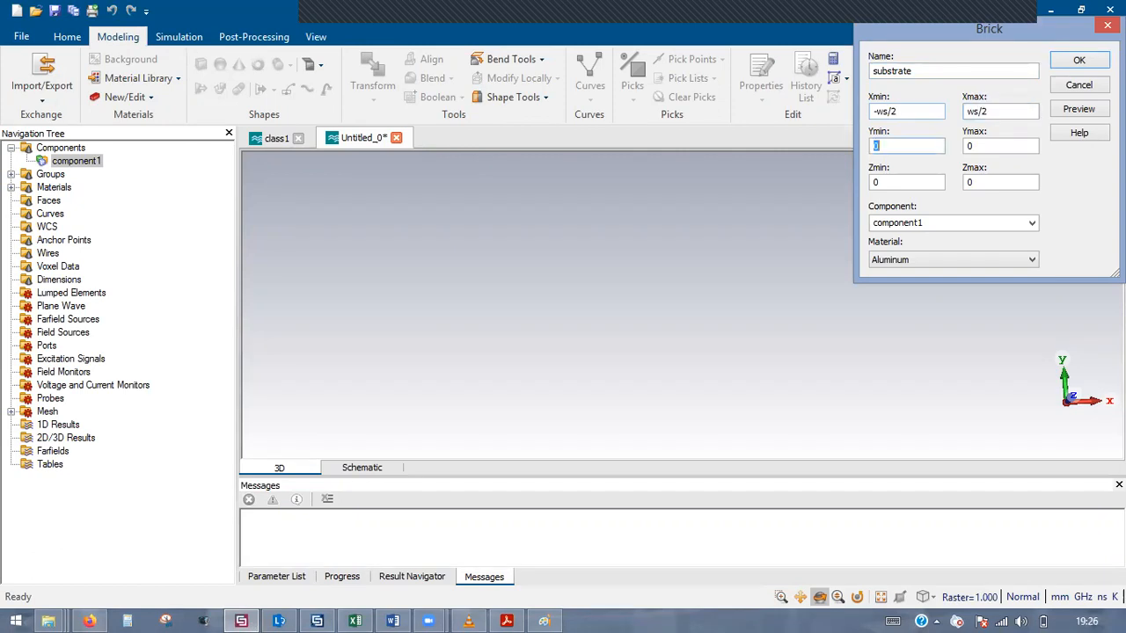
# Step: Set the substrate brick's Ymax to ls and its Zmax to -hs
pyautogui.press('Tab')
pyautogui.write('ls')
pyautogui.press('Tab')
pyautogui.press('Tab')
pyautogui.write('-hs')
pyautogui.press('Tab')
pyautogui.press('Tab')
# Step: Filter the material library by RO400 and load Rogers RO4003C (lossy) as the substrate's material
pyautogui.click(886, 112)
pyautogui.press('Down')
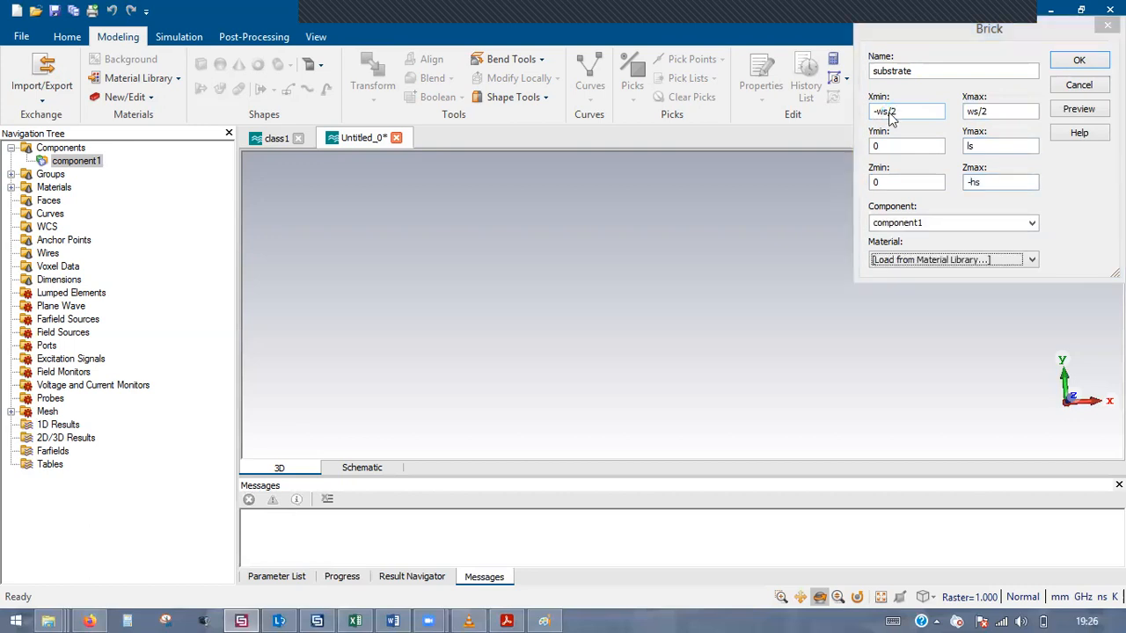
pyautogui.click(814, 64)
pyautogui.write('RO')
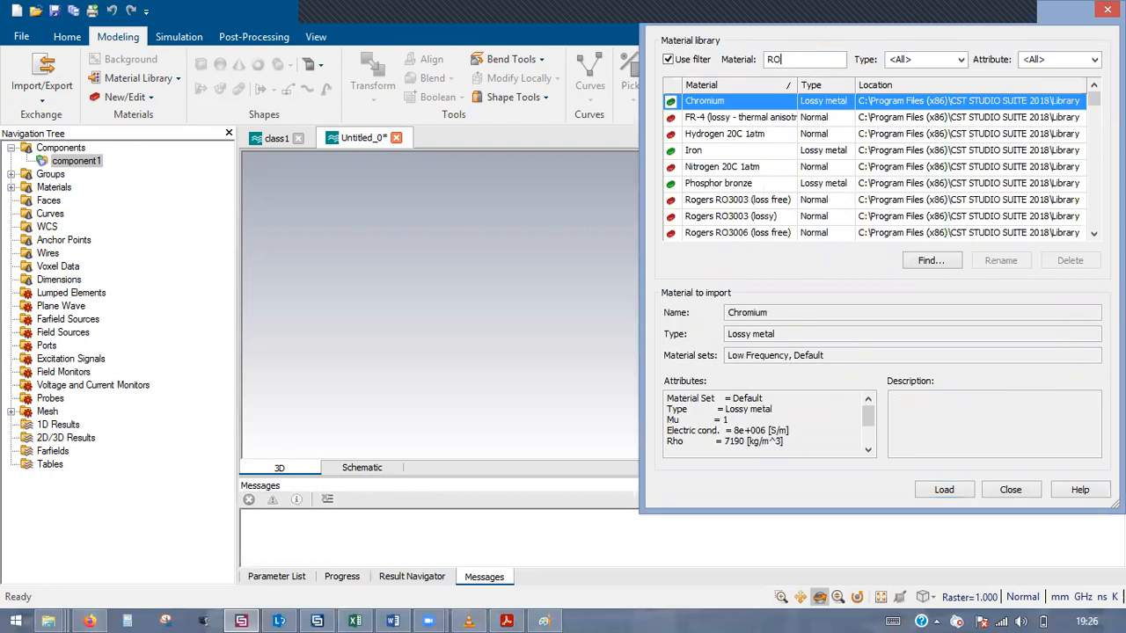
pyautogui.write('400')
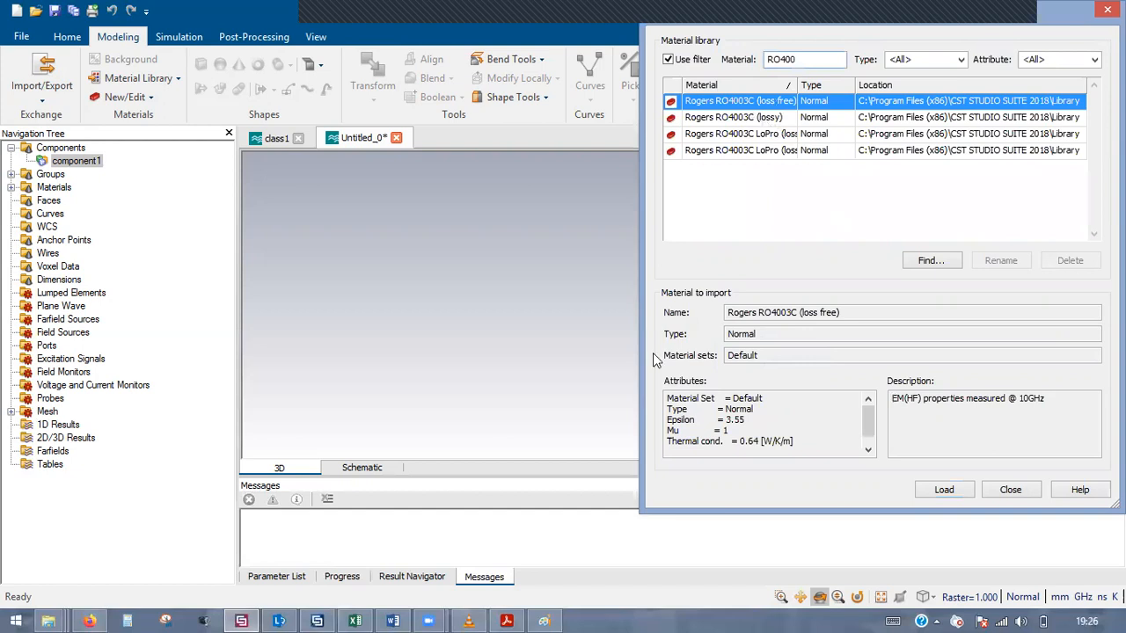
pyautogui.click(761, 117)
pyautogui.moveTo(686, 420); pyautogui.dragTo(745, 420)
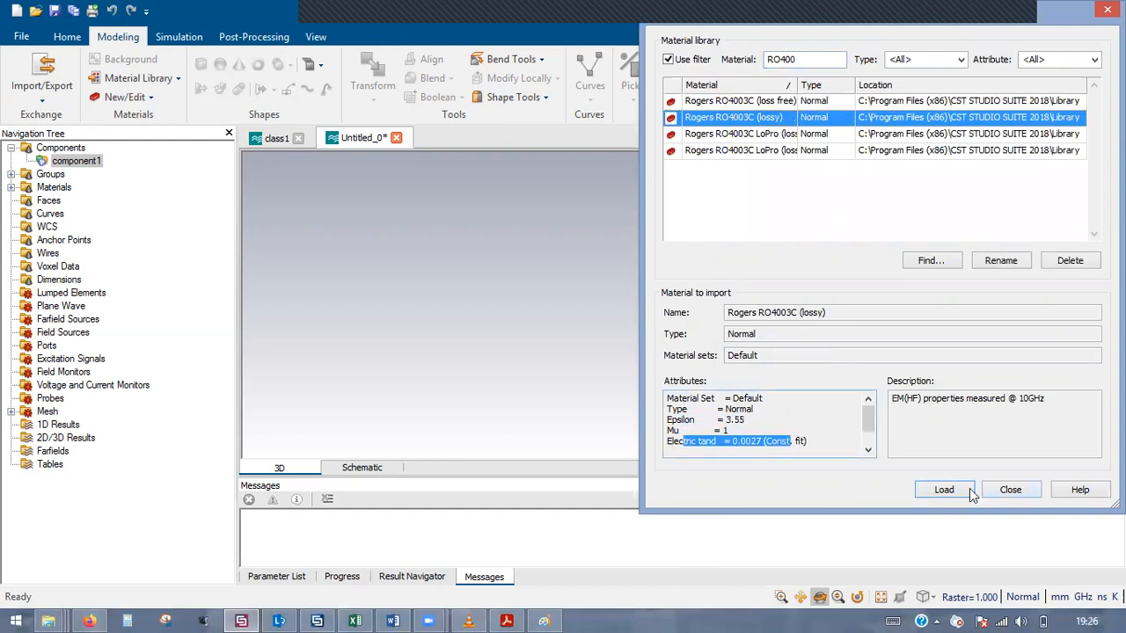
pyautogui.click(940, 491)
# Step: Preview the substrate brick, define its missing dimension parameters ws, ls and hs, and create it
pyautogui.click(1078, 108)
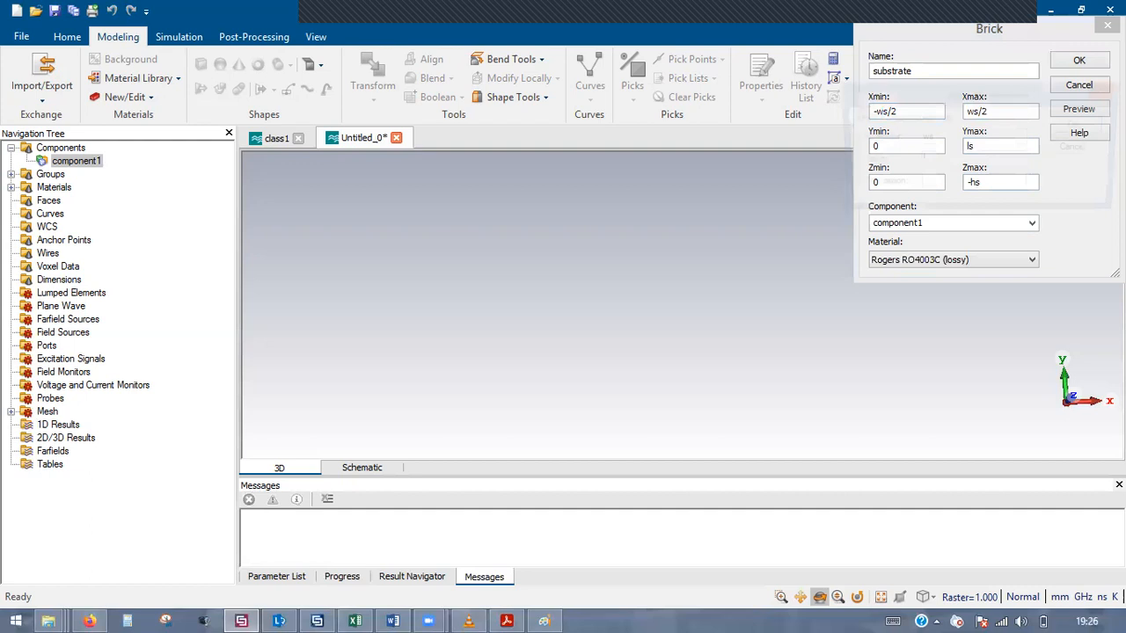
pyautogui.write('2')
pyautogui.press('Return')
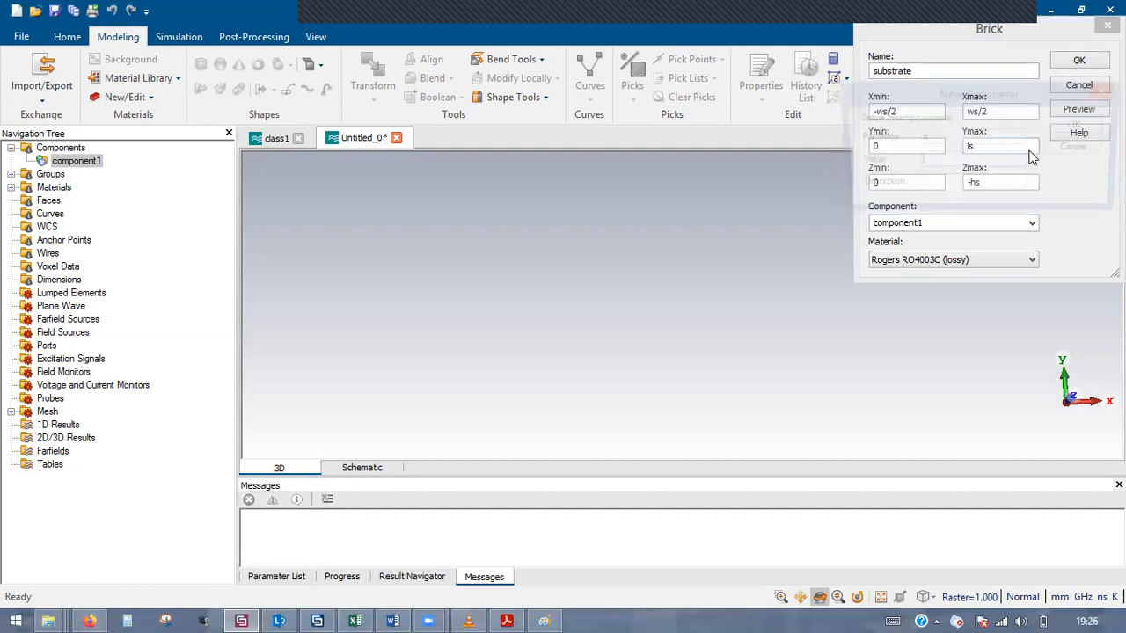
pyautogui.press('Return')
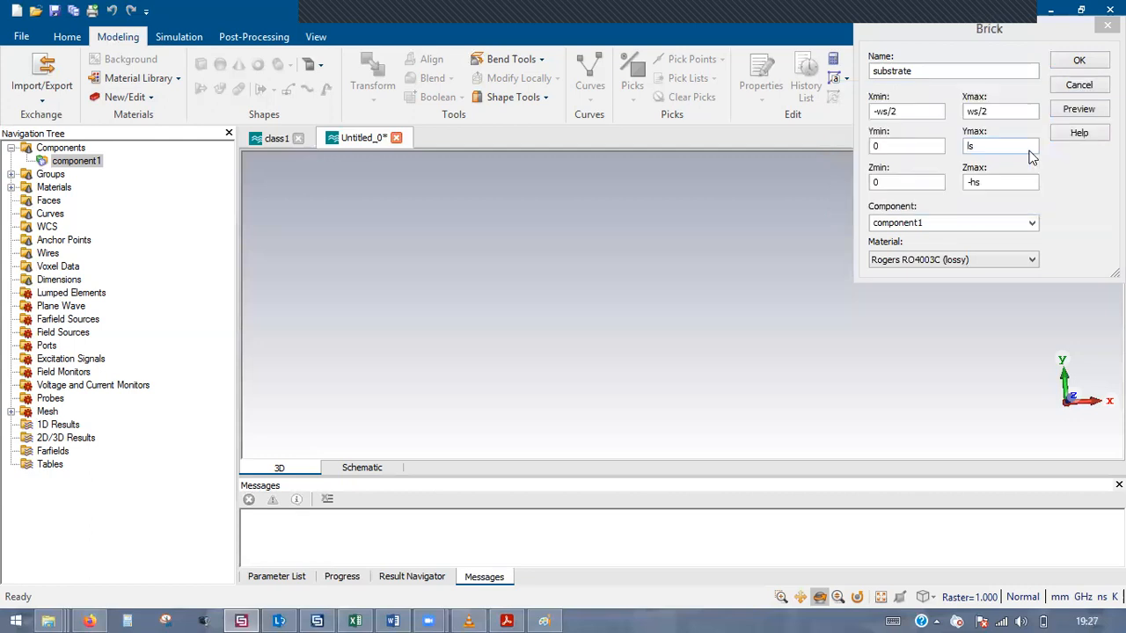
pyautogui.write('1.')
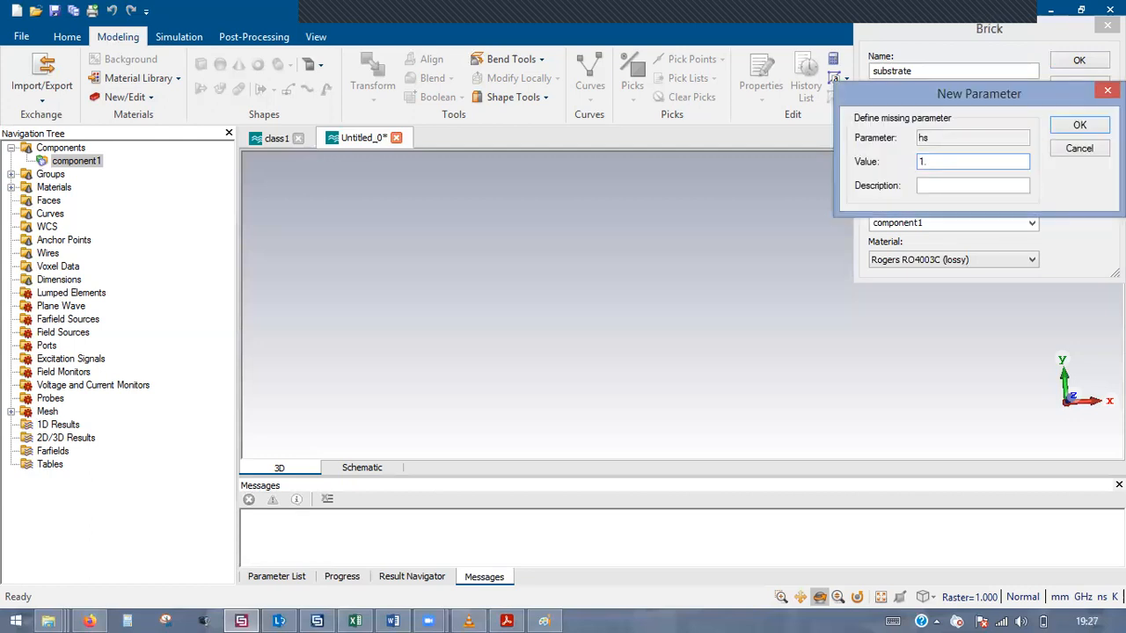
pyautogui.press('Return')
pyautogui.click(1079, 60)
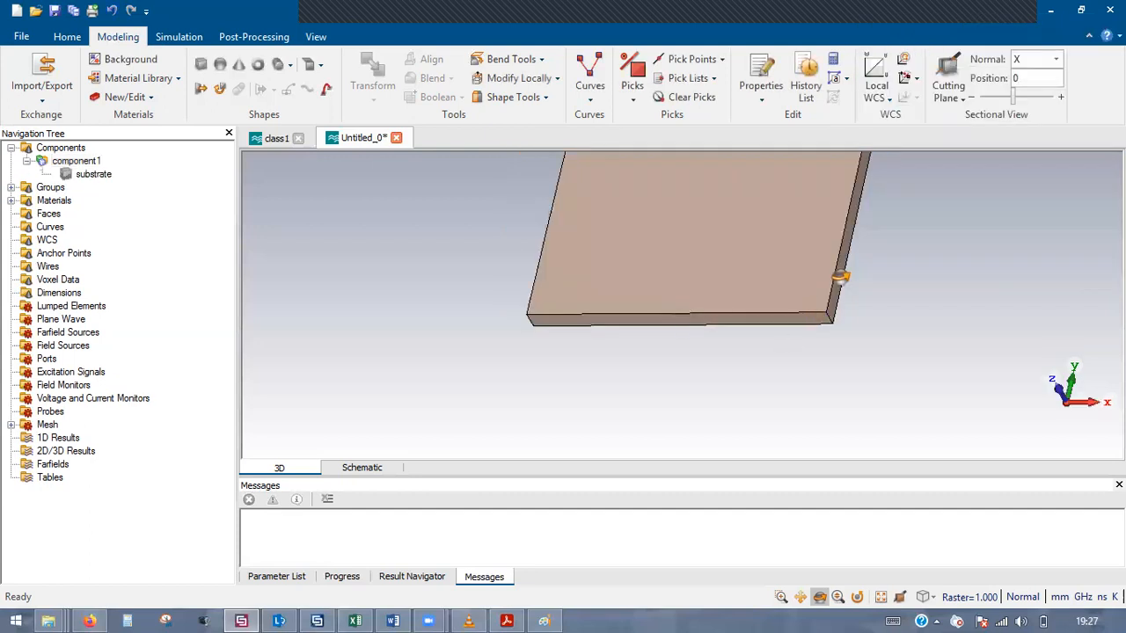
# Step: Begin a brick named feed1 with its X range set from -wf1/2 to wf1/2
pyautogui.click(200, 64)
pyautogui.press('Escape')
pyautogui.write('feed1')
pyautogui.press('Tab')
pyautogui.write('-w')
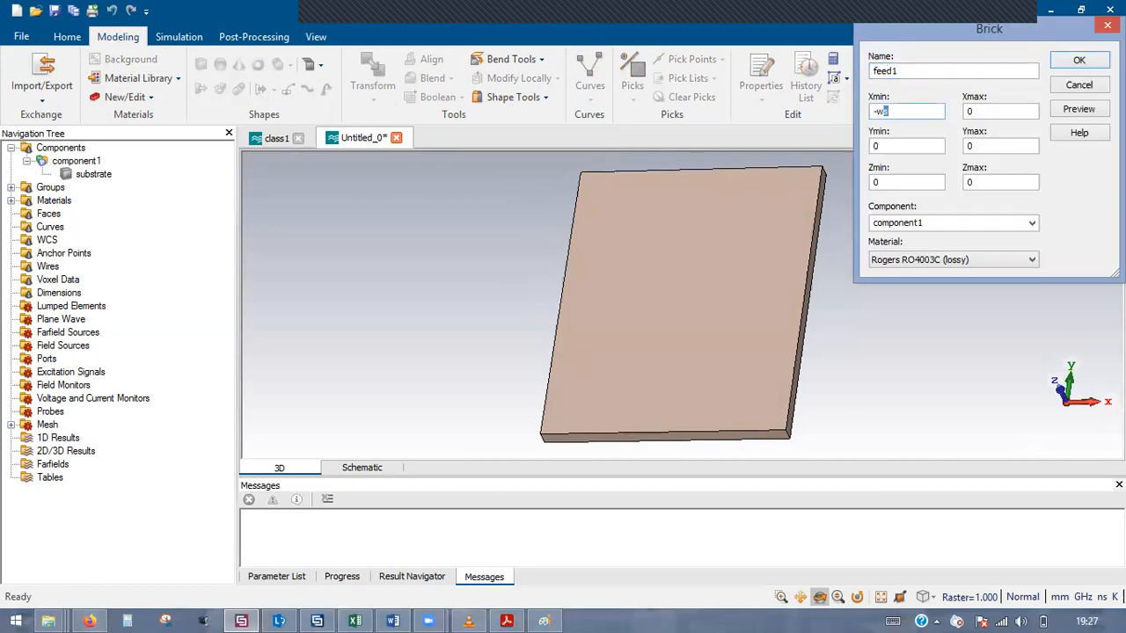
pyautogui.write('f1/2')
pyautogui.press('Tab')
pyautogui.write('wf1/2')
# Step: Set the feed1 brick's Ymax to lf1 and its Zmax to hc
pyautogui.press('Tab')
pyautogui.press('Tab')
pyautogui.write('lf1')
pyautogui.press('Tab')
pyautogui.press('Tab')
pyautogui.write('hc')
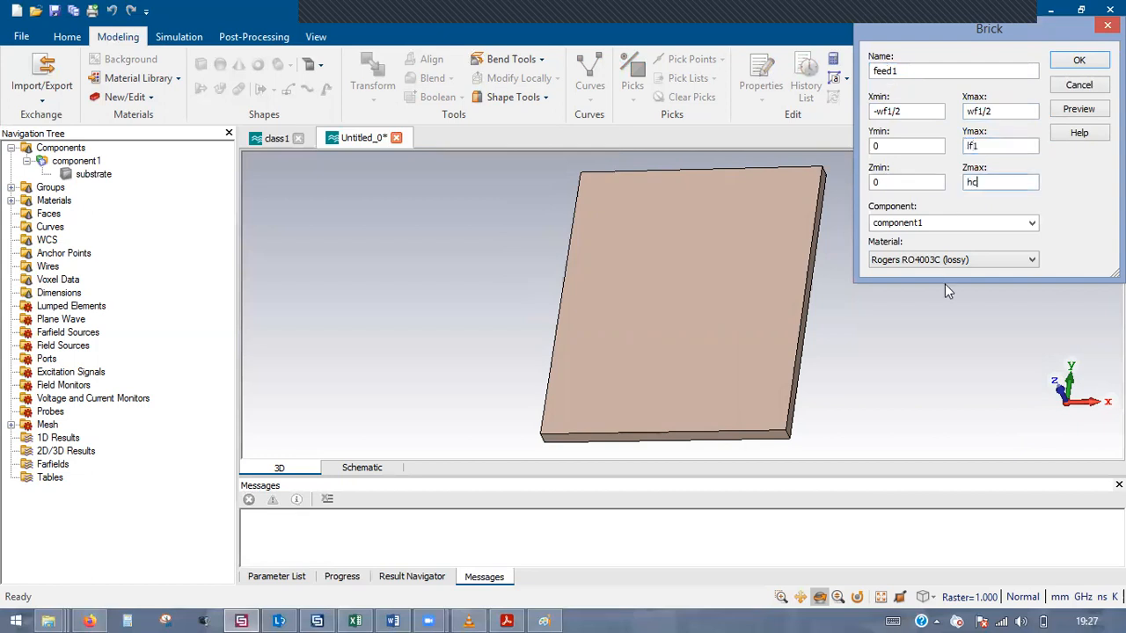
# Step: Assign PEC to feed1, define its missing parameters wf1, lf1 and hc for the preview, and create the brick
pyautogui.click(949, 259)
pyautogui.click(915, 300)
pyautogui.click(1080, 110)
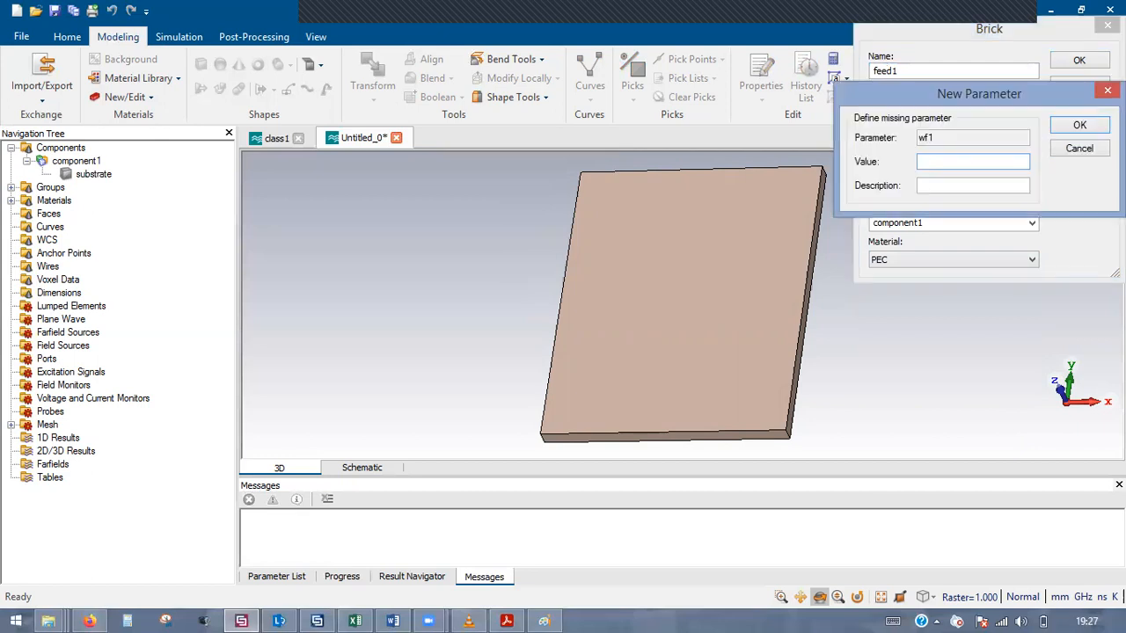
pyautogui.click(1081, 120)
pyautogui.click(1087, 113)
pyautogui.write('3.5')
pyautogui.press('Return')
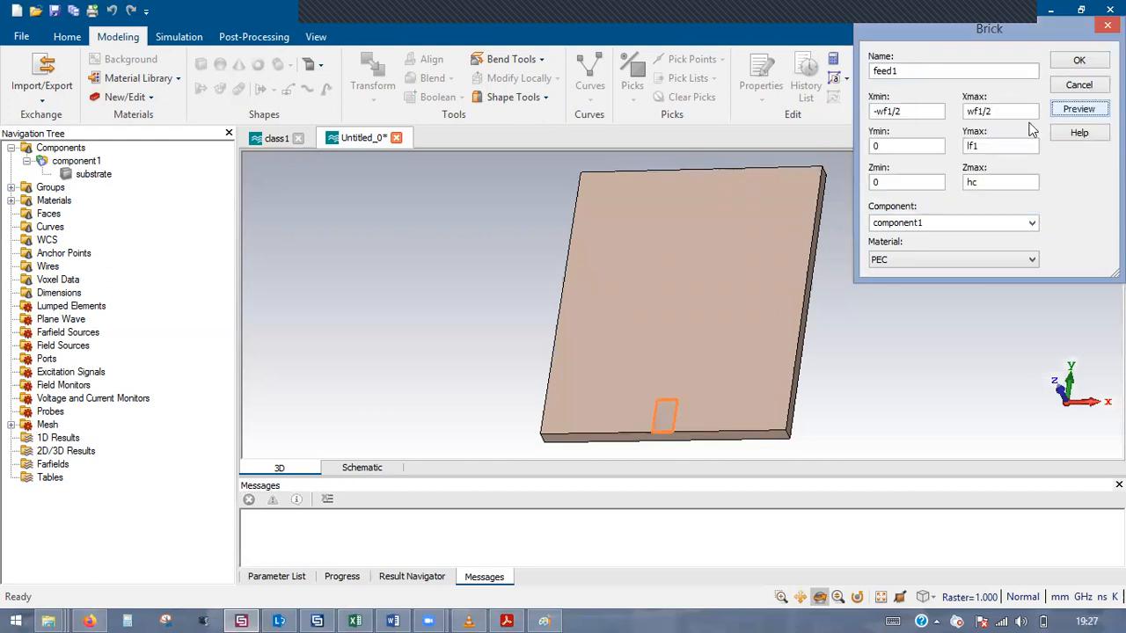
pyautogui.press('Return')
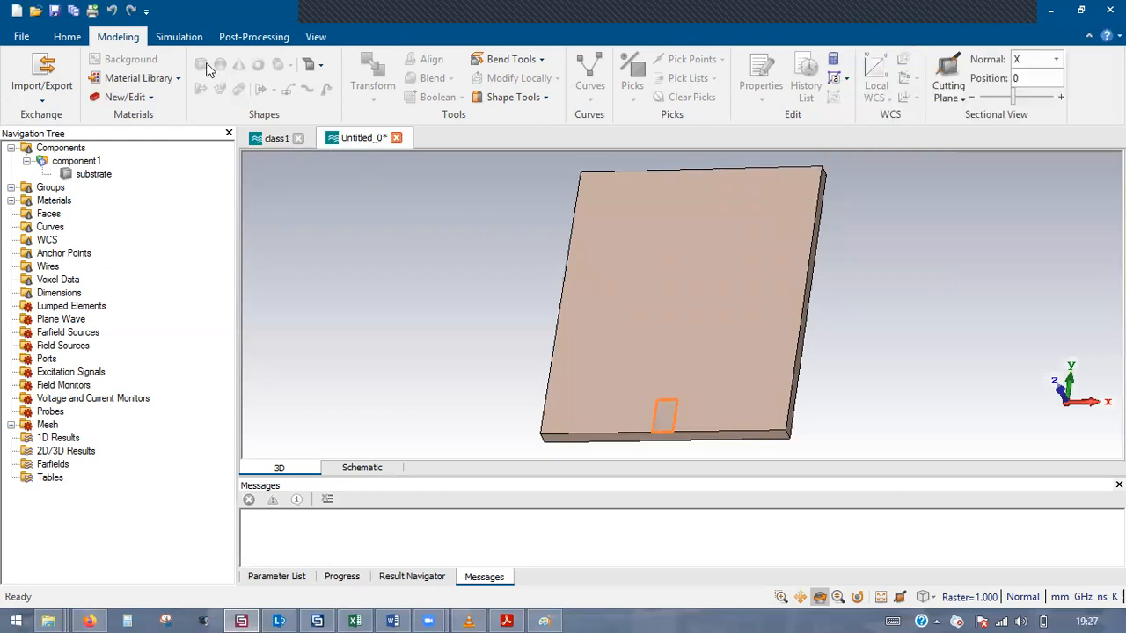
# Step: Check the feed line in the paper's antenna figure, and begin a brick named feed2 spanning X from -wf2/2 to wf2/2
pyautogui.hotkey('alt', 'Tab')
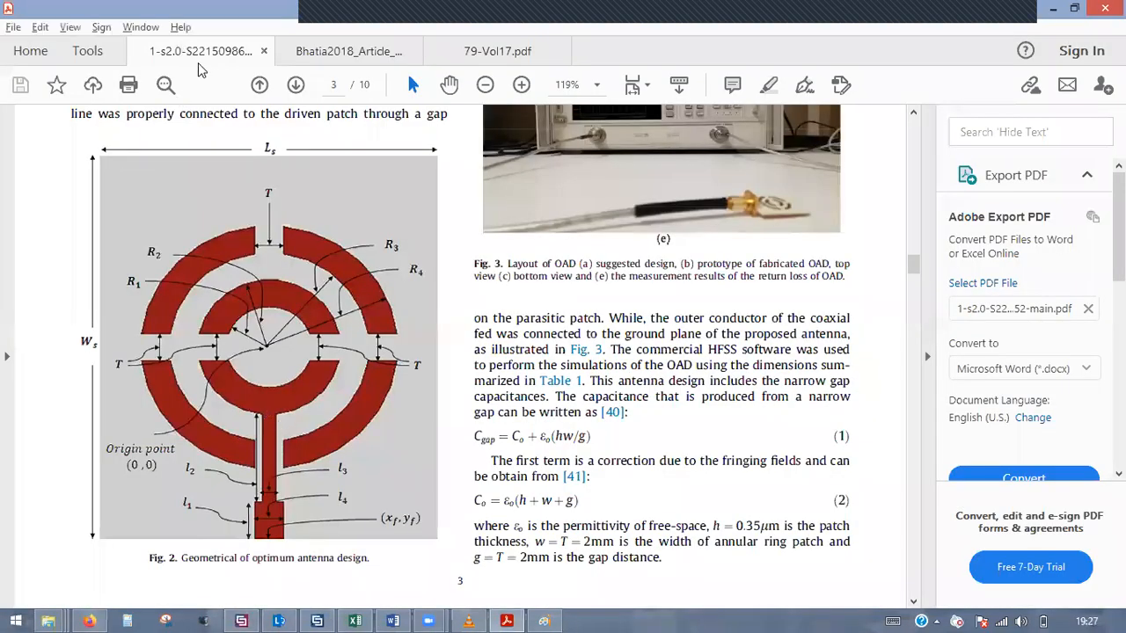
pyautogui.hotkey('alt', 'Tab')
pyautogui.press('Escape')
pyautogui.write('feed2')
pyautogui.press('Tab')
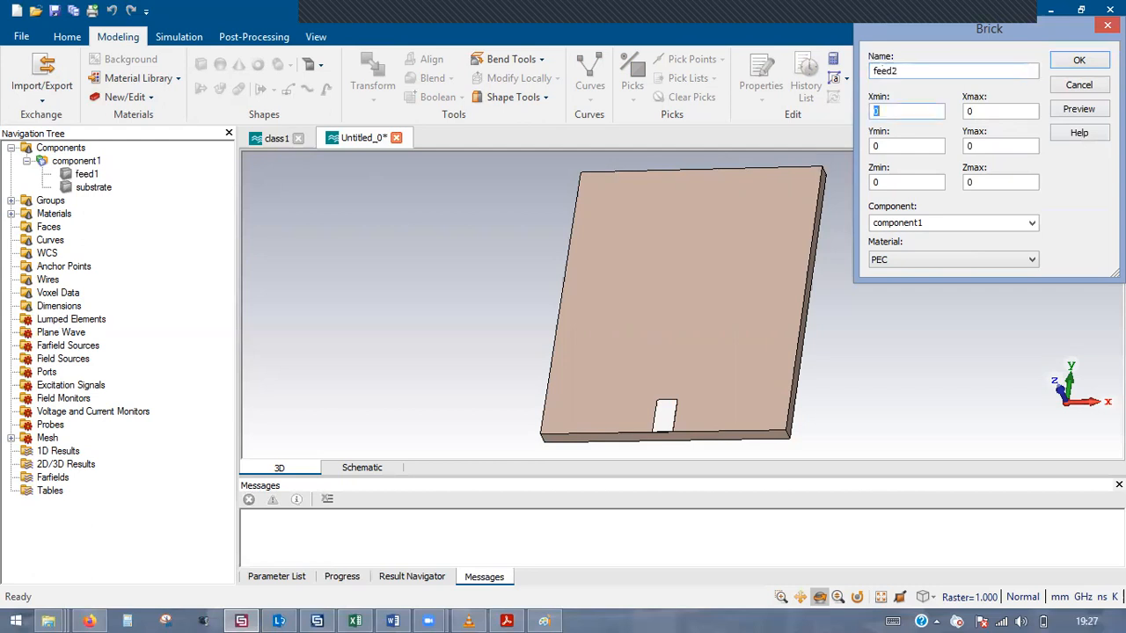
pyautogui.write('-wf2/2')
pyautogui.press('Tab')
pyautogui.write('wf*')
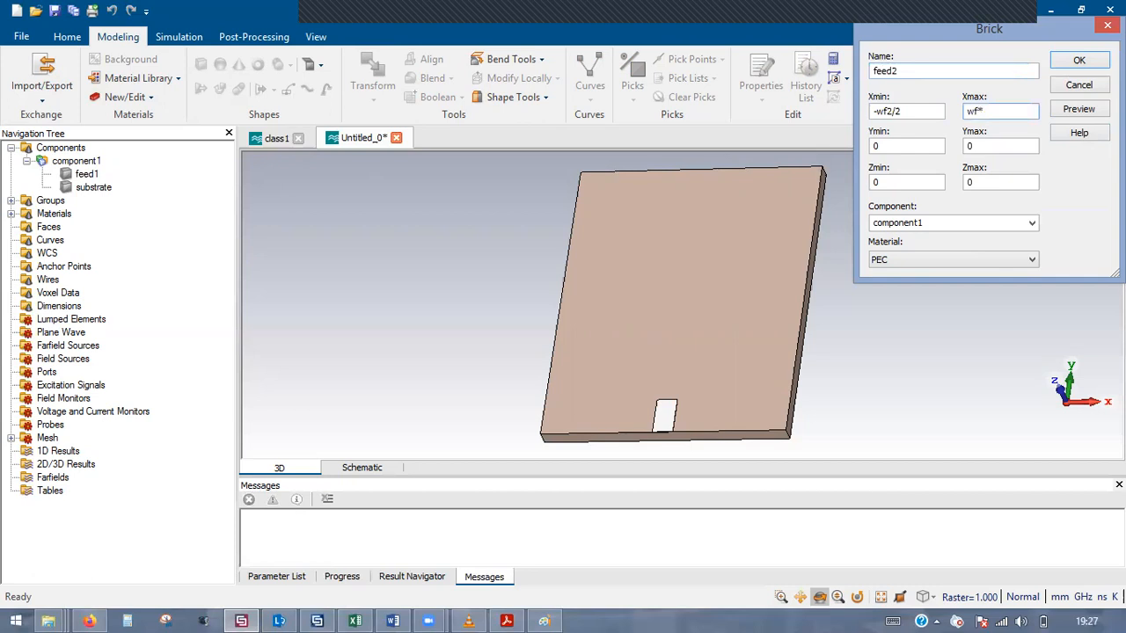
pyautogui.write('2/2')
# Step: Set the feed2 brick's Y range from lf1 to lf1+lf2 and its Zmax to hc
pyautogui.press('Tab')
pyautogui.press('Tab')
pyautogui.click(886, 145)
pyautogui.write('lf1')
pyautogui.press('Tab')
pyautogui.write('lf1+lf2')
pyautogui.press('Tab')
pyautogui.write('hc')
# Step: Define the missing parameters wf2 and lf2, and create the PEC feed2 brick
pyautogui.click(1078, 61)
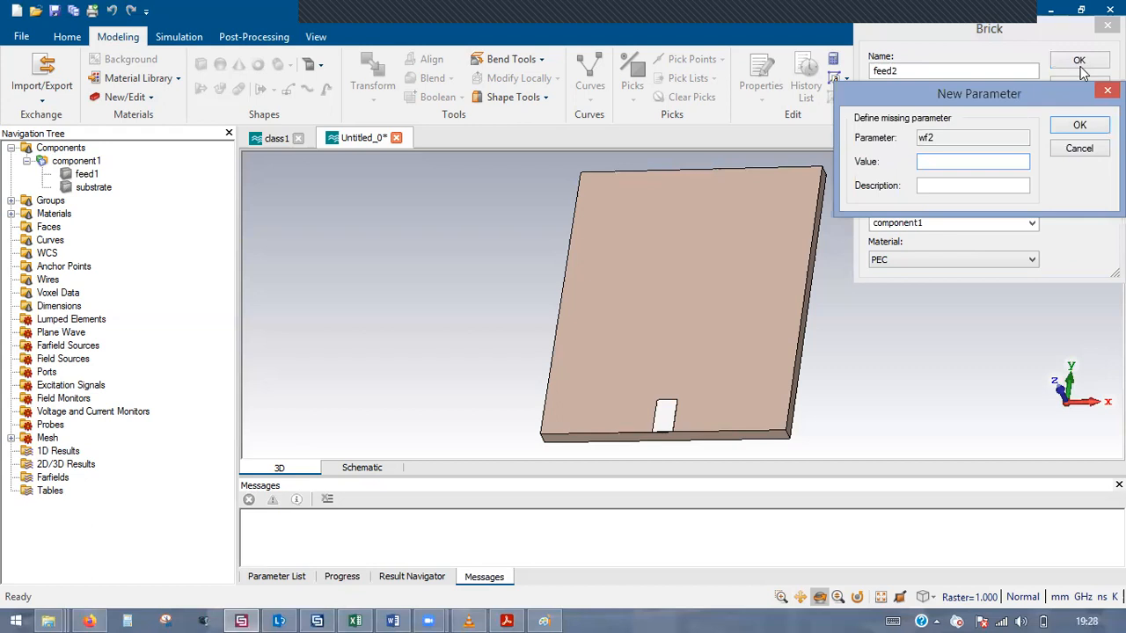
pyautogui.press('Return')
pyautogui.write('5')
pyautogui.press('Return')
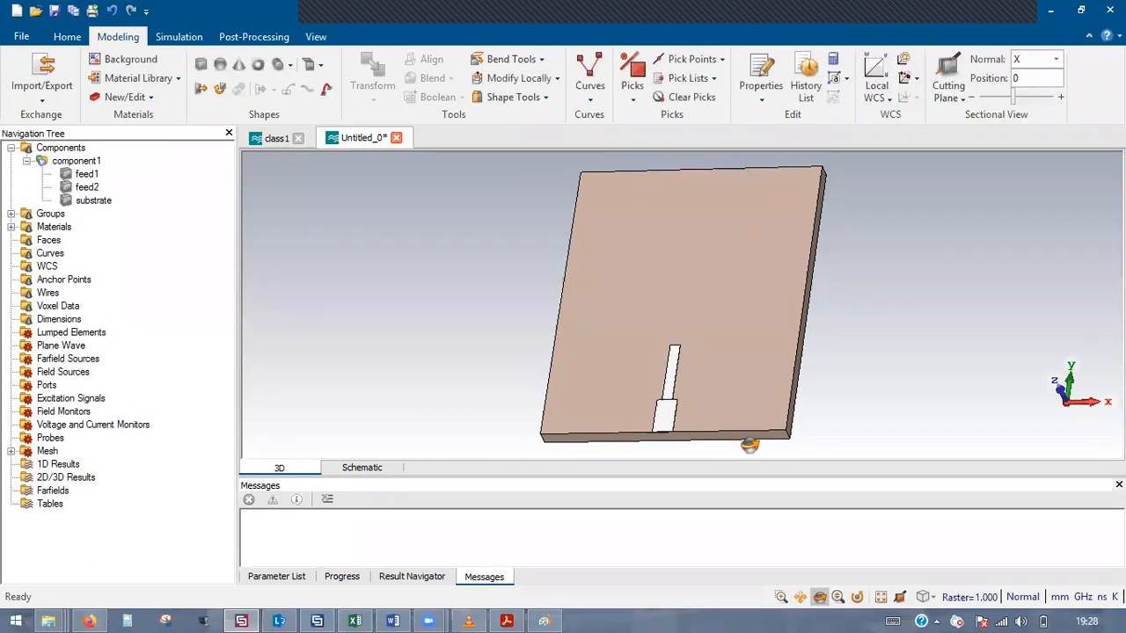
# Step: Pick the midpoint of feed2's far end edge, align the local WCS with it, and consult the paper's antenna figure
pyautogui.moveTo(749, 445); pyautogui.dragTo(688, 367)
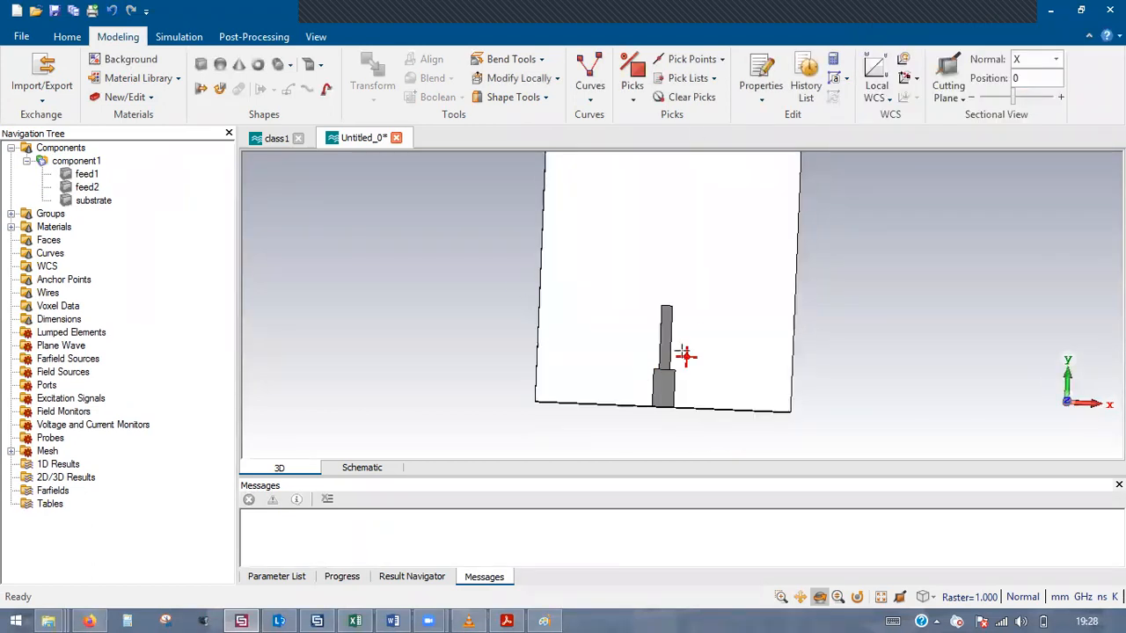
pyautogui.scroll(5, 445, 258)
pyautogui.moveTo(695, 263); pyautogui.dragTo(680, 354)
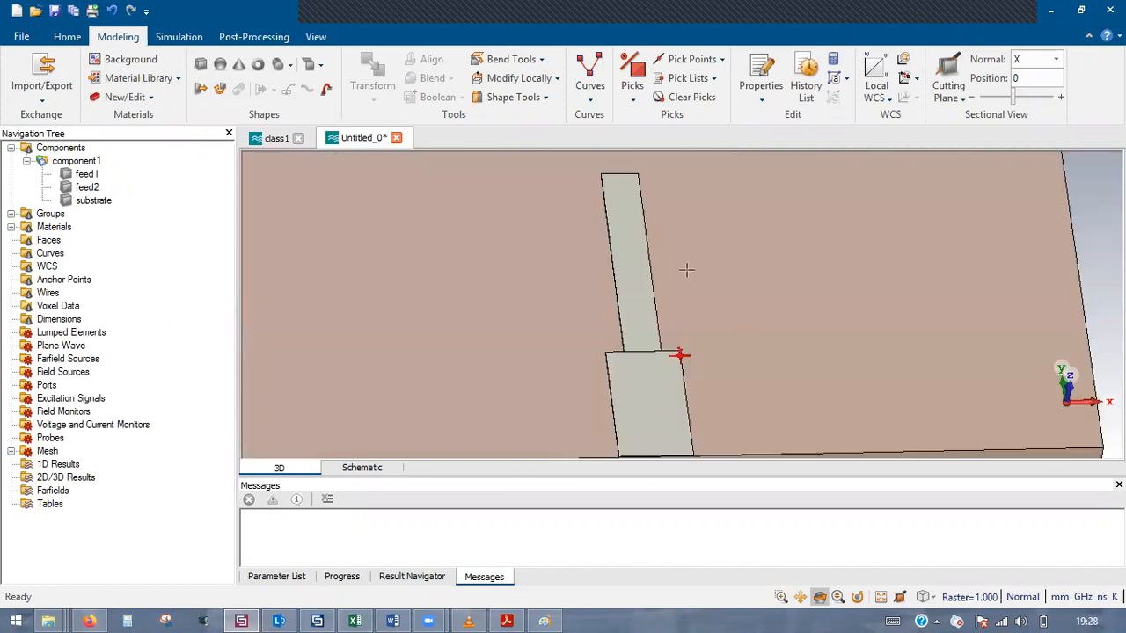
pyautogui.scroll(-5, 685, 270)
pyautogui.hotkey('alt', 'Tab')
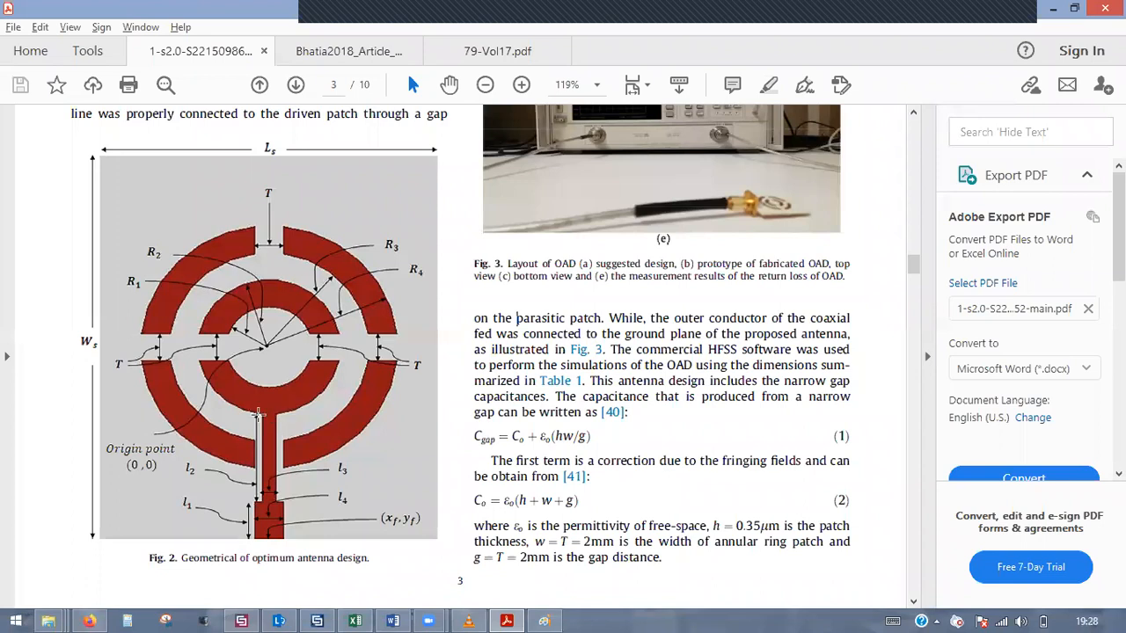
pyautogui.hotkey('alt', 'Tab')
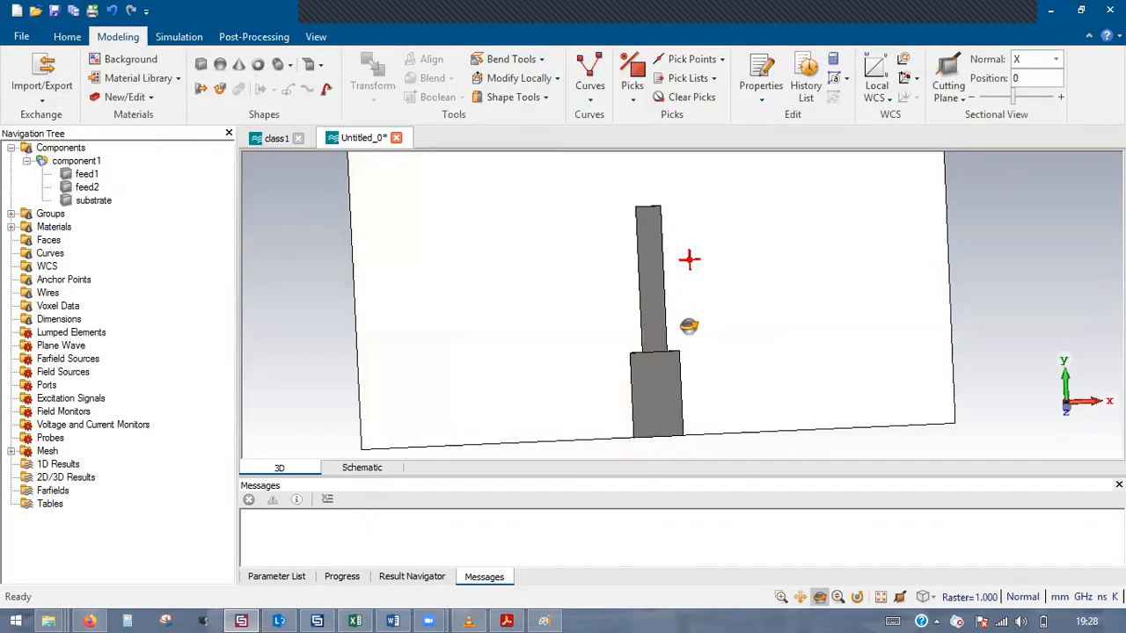
pyautogui.scroll(3, 646, 192)
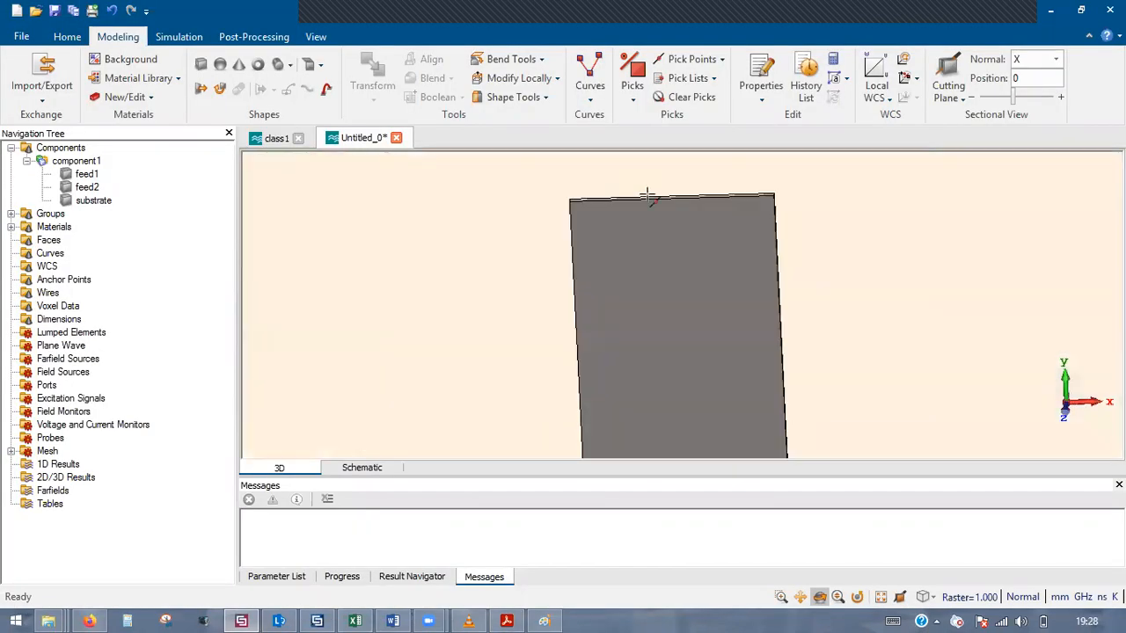
pyautogui.scroll(2, 674, 197)
pyautogui.press('e')
pyautogui.click(674, 195)
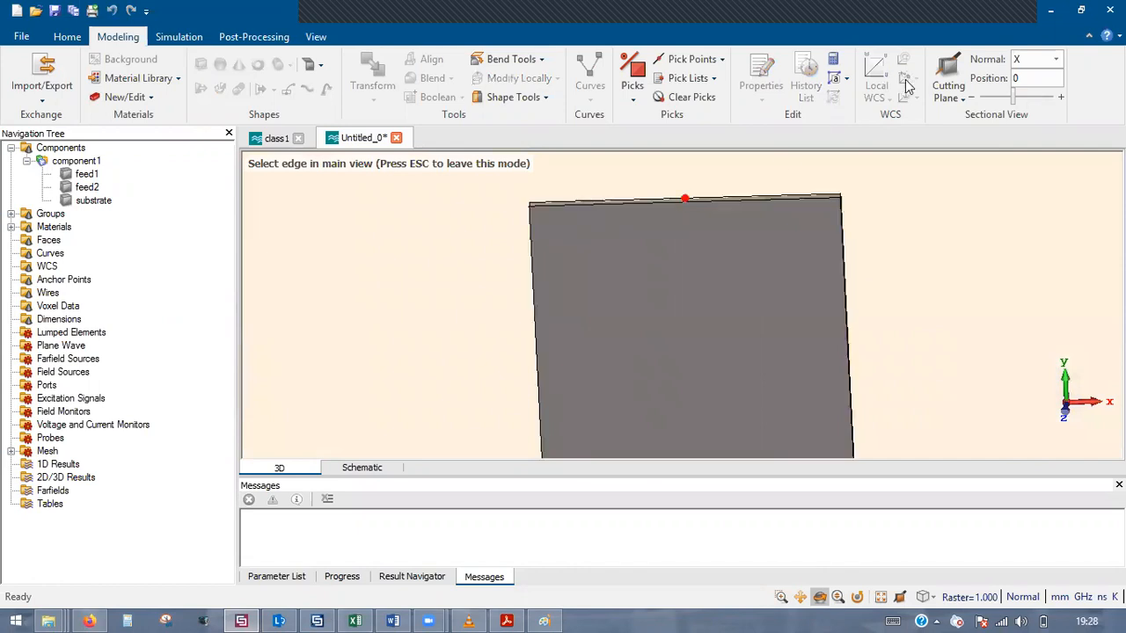
pyautogui.press('w')
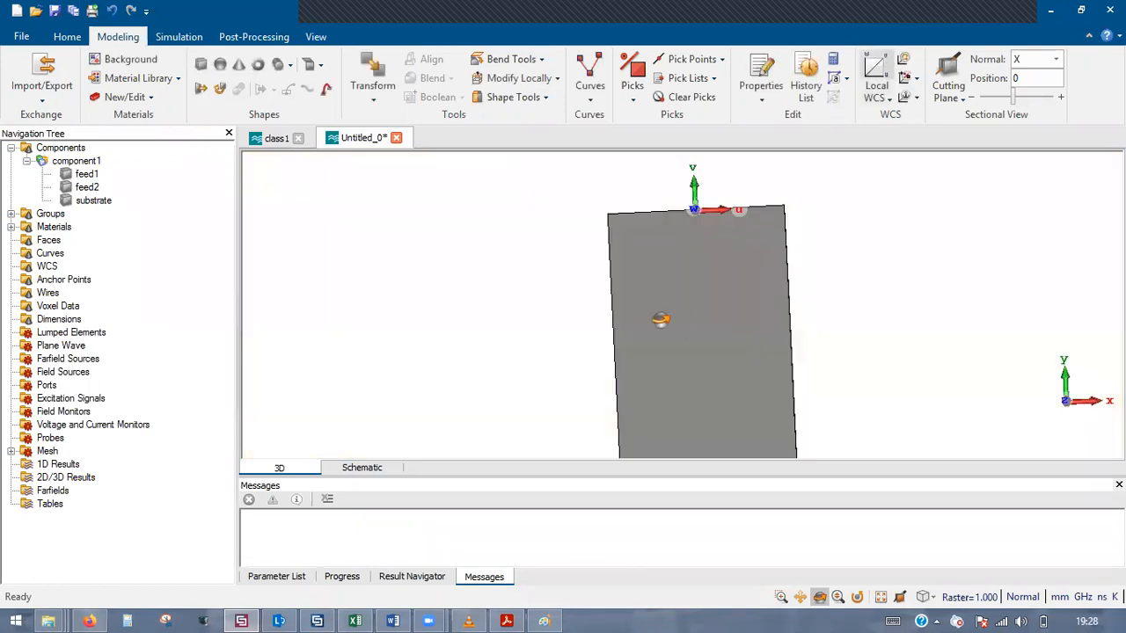
pyautogui.scroll(-2, 697, 345)
pyautogui.scroll(-2, 685, 257)
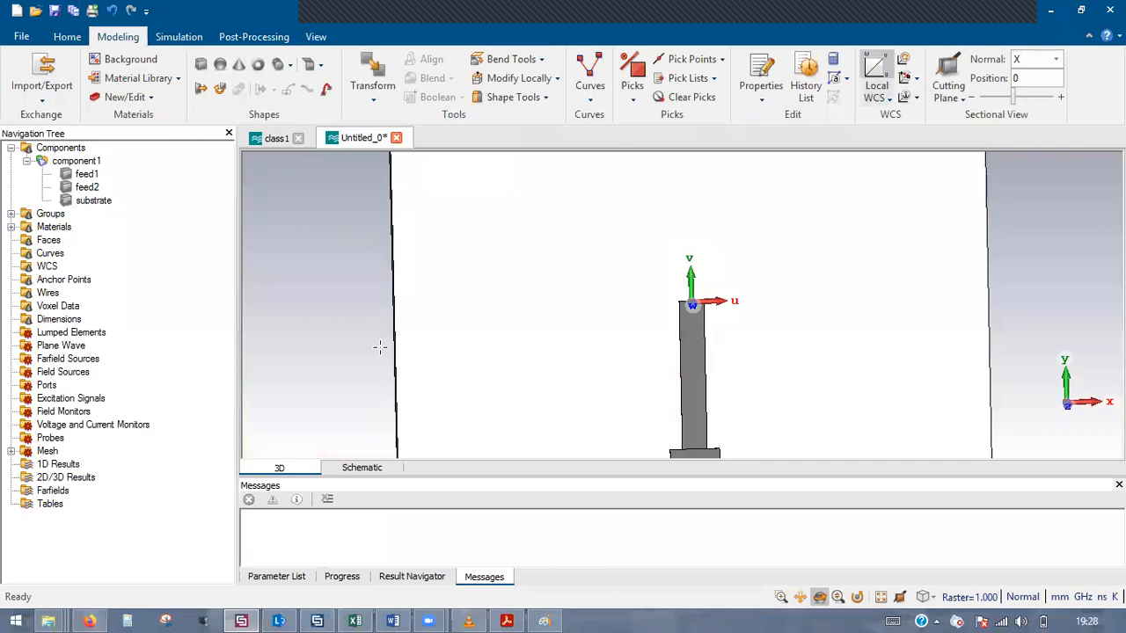
pyautogui.hotkey('alt', 'Tab')
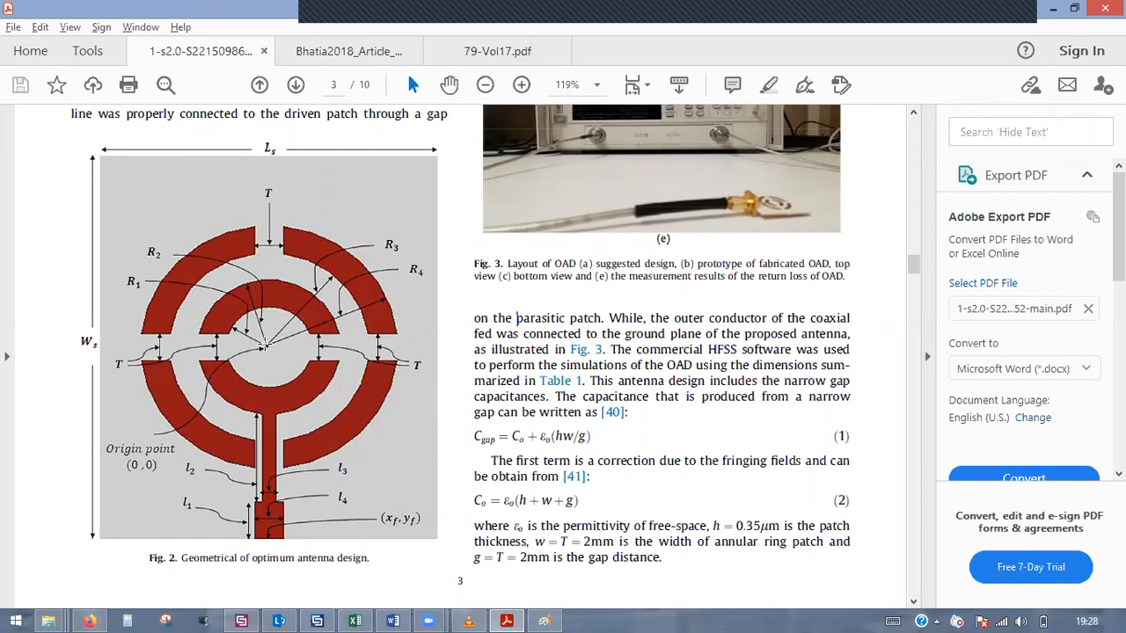
# Step: Move the local WCS by r2 along V from the feed line's end, defining the missing parameter r2 as 5
pyautogui.hotkey('alt', 'Tab')
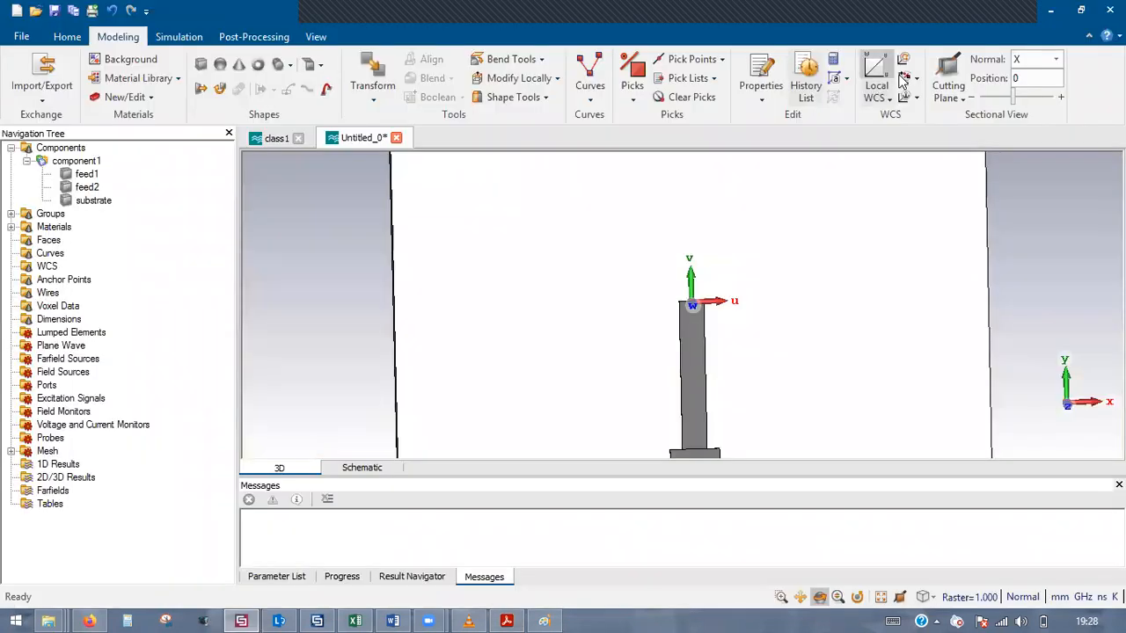
pyautogui.hotkey('alt', 'Tab')
pyautogui.click(904, 59)
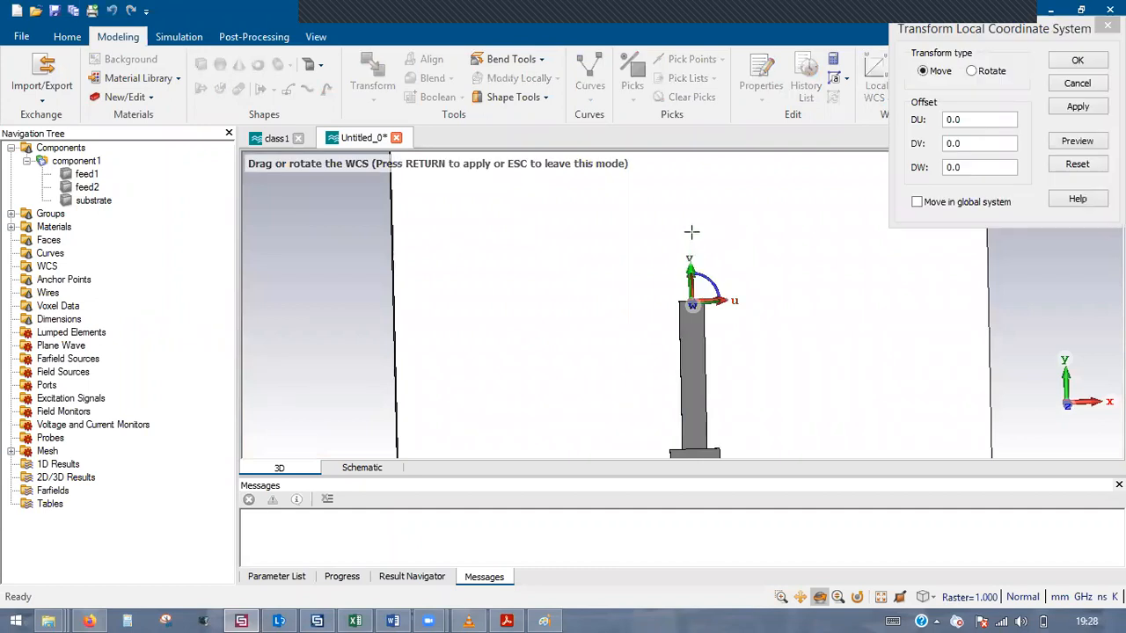
pyautogui.doubleClick(973, 143)
pyautogui.write('1.5')
pyautogui.doubleClick(974, 143)
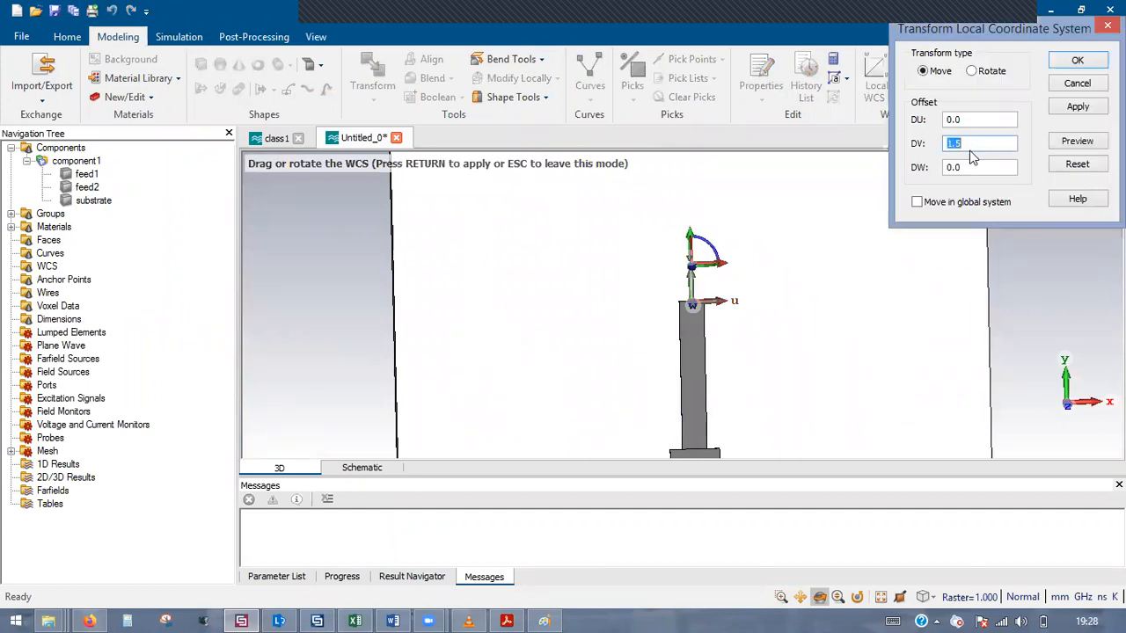
pyautogui.write('r2')
pyautogui.hotkey('alt', 'Tab')
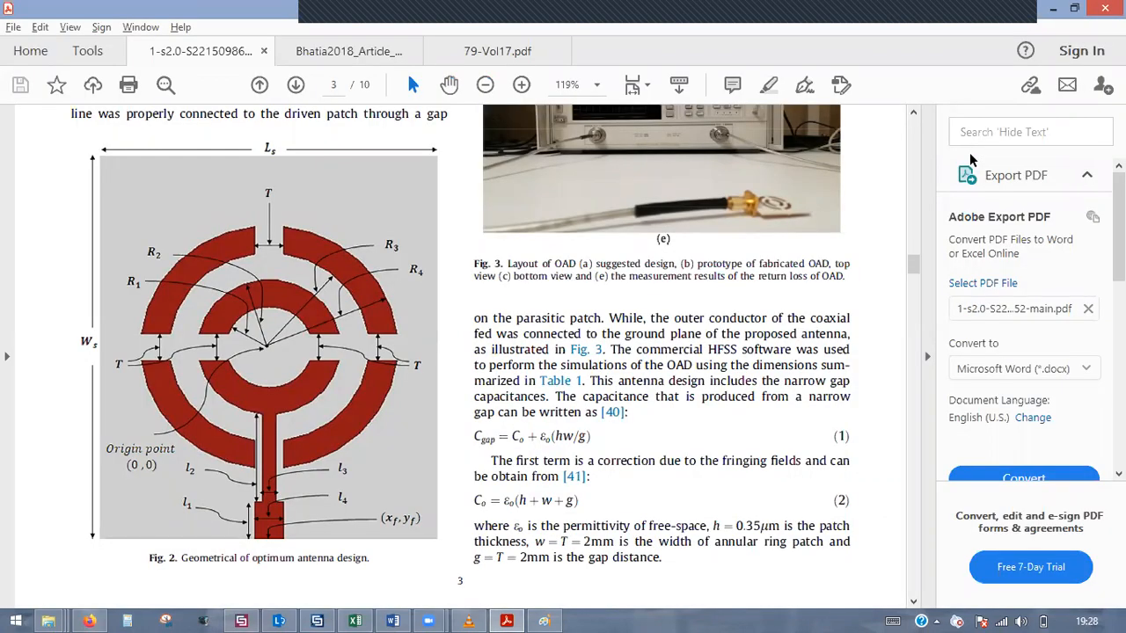
pyautogui.hotkey('alt', 'Tab')
pyautogui.click(1068, 58)
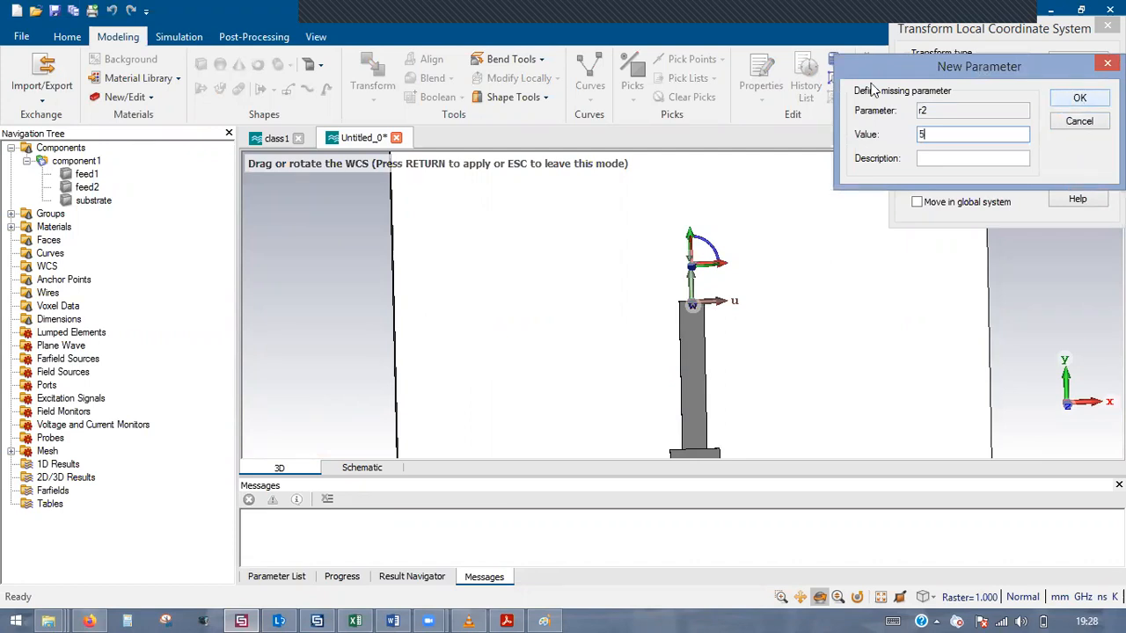
pyautogui.press('Return')
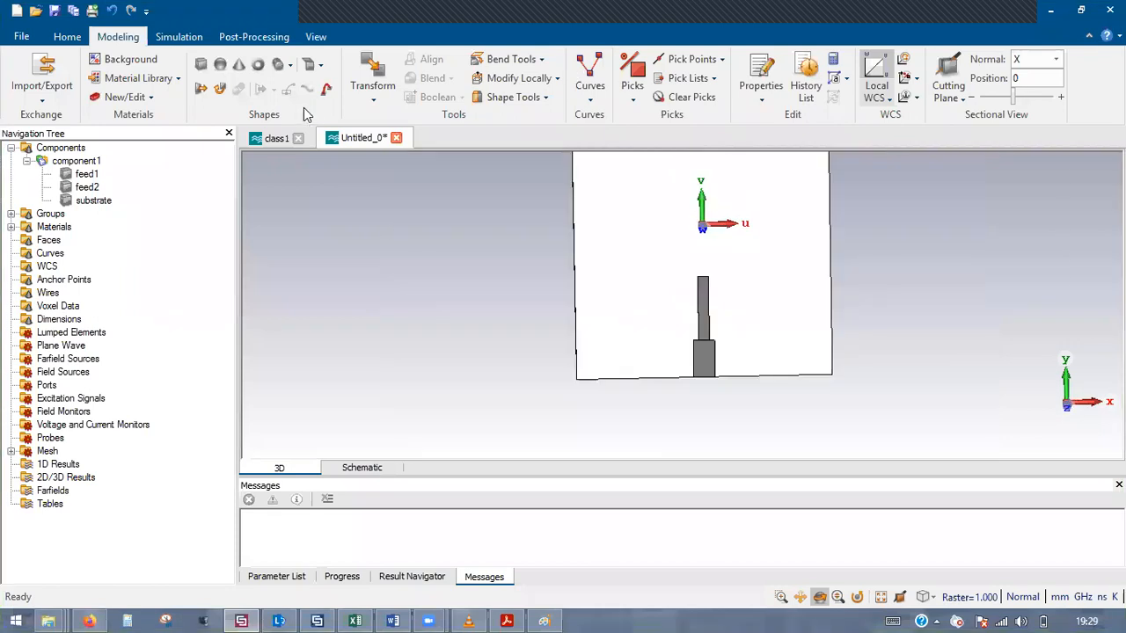
# Step: Begin a W-oriented cylinder named inner with outer radius r2 and inner radius r1
pyautogui.press('Escape')
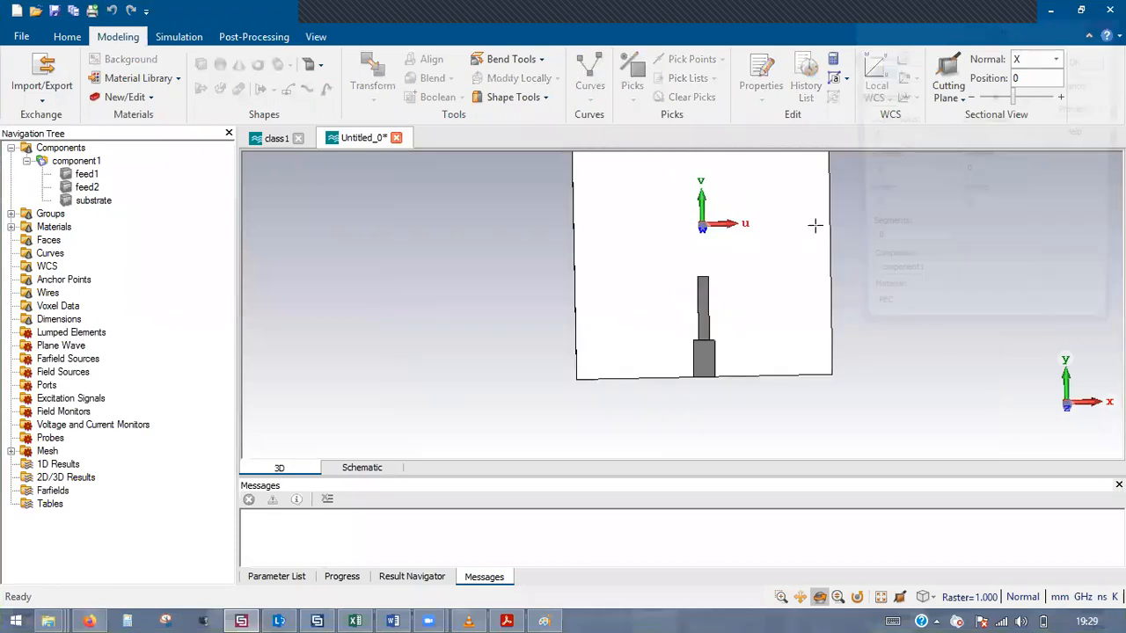
pyautogui.write('inner')
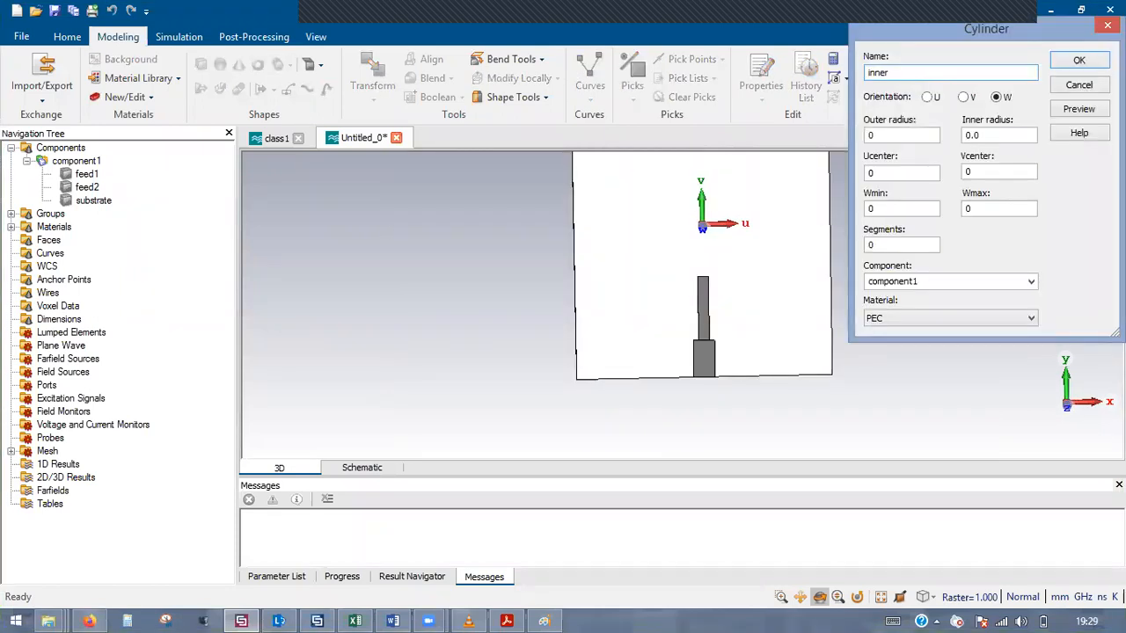
pyautogui.press('Tab')
pyautogui.write('r2')
pyautogui.press('Tab')
pyautogui.write('r1')
pyautogui.press('Tab')
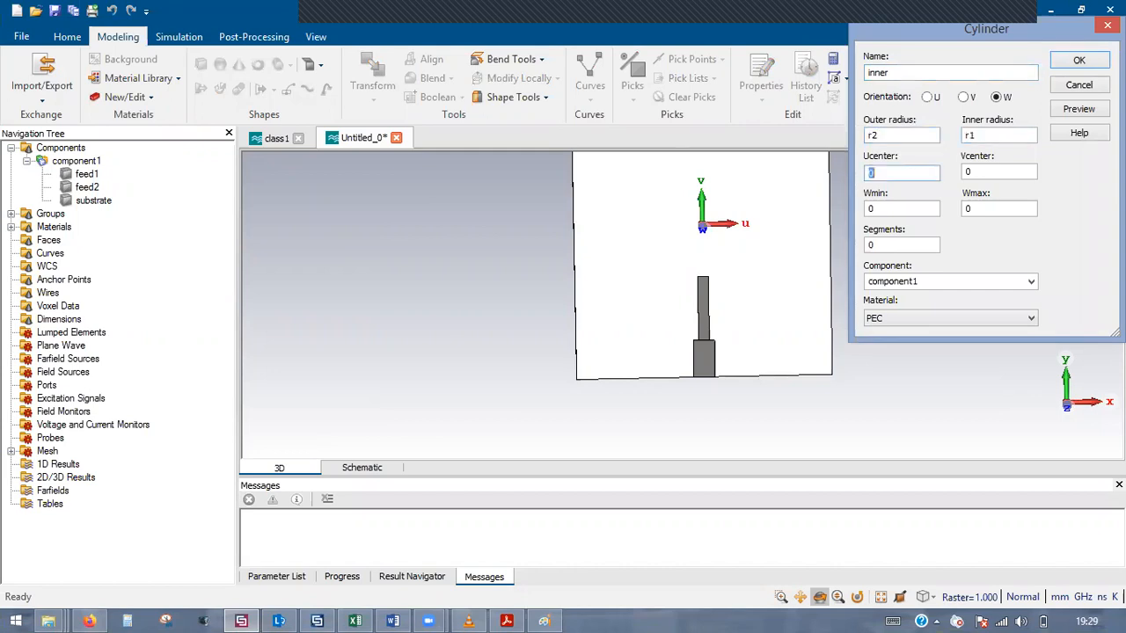
# Step: Set the inner cylinder's Wmax to hc, define the missing parameter r1 as 3, and create the PEC ring
pyautogui.press('Tab')
pyautogui.press('Tab')
pyautogui.press('Tab')
pyautogui.write('hc')
pyautogui.click(1077, 109)
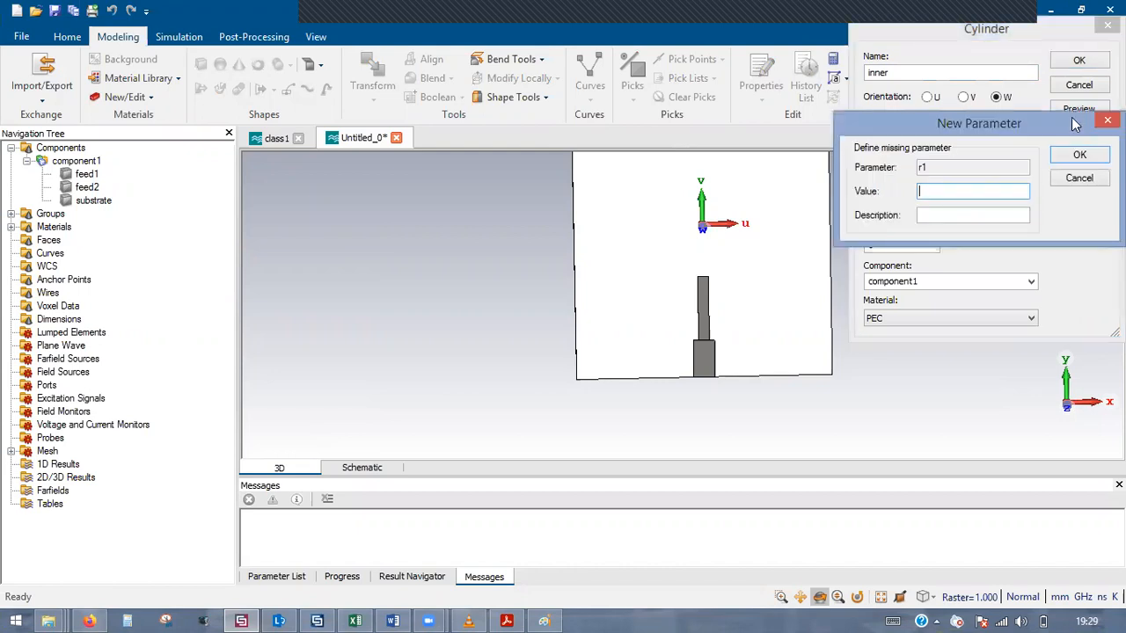
pyautogui.write('3')
pyautogui.press('Return')
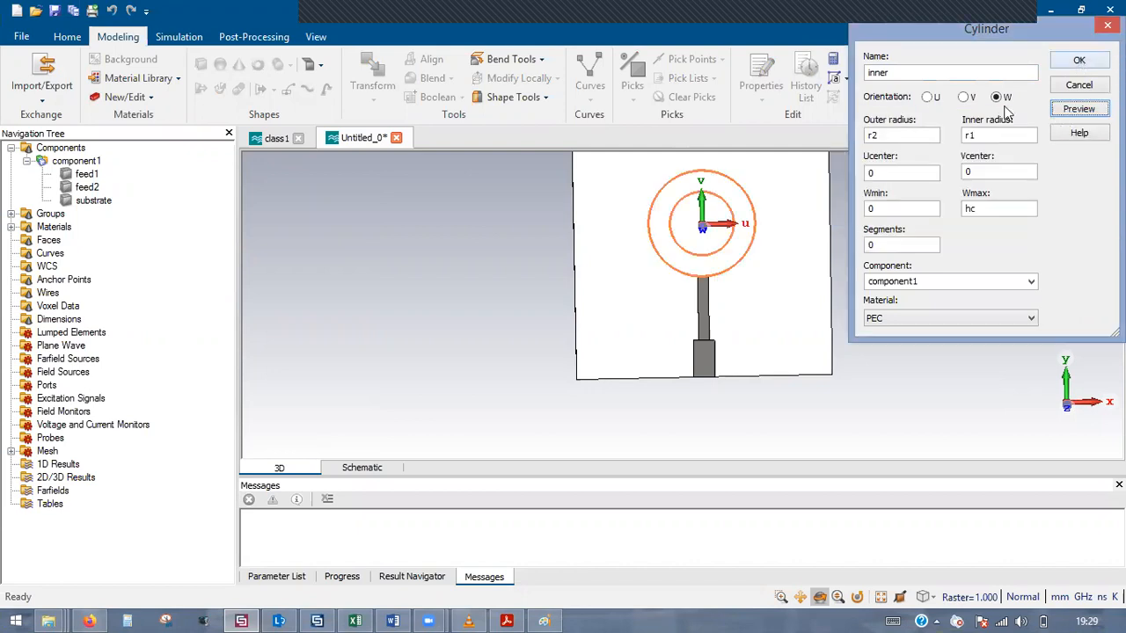
pyautogui.press('Return')
# Step: Check where the inner ring meets the feed line, and begin a cylinder named outer cylinder with outer radius r4 and inner radius r3
pyautogui.scroll(3, 699, 282)
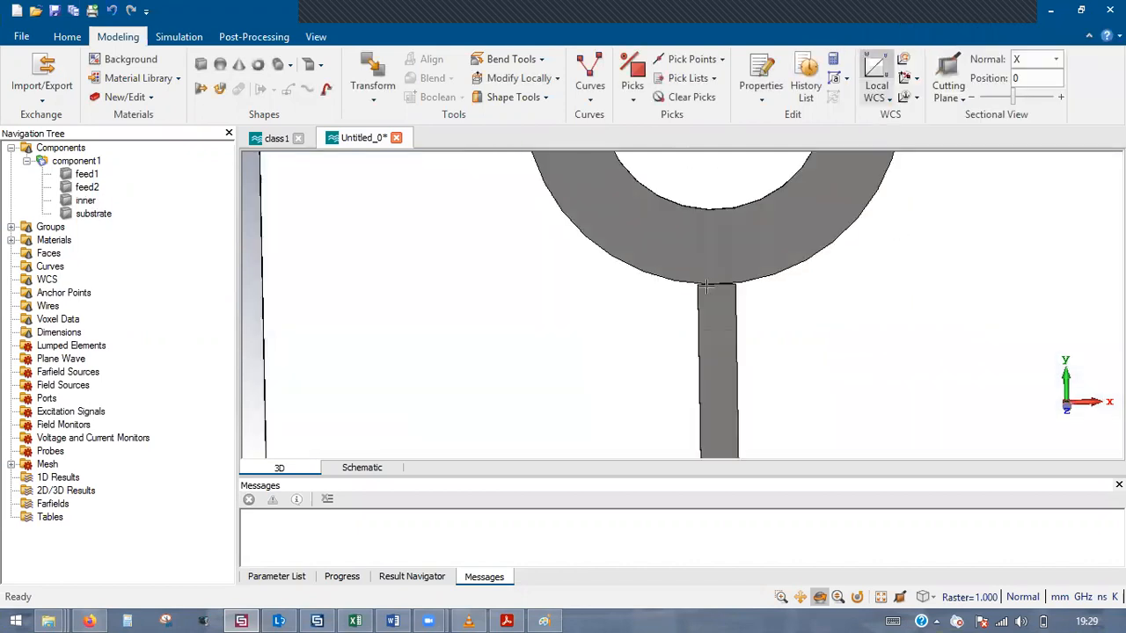
pyautogui.scroll(1, 721, 272)
pyautogui.scroll(-1, 642, 347)
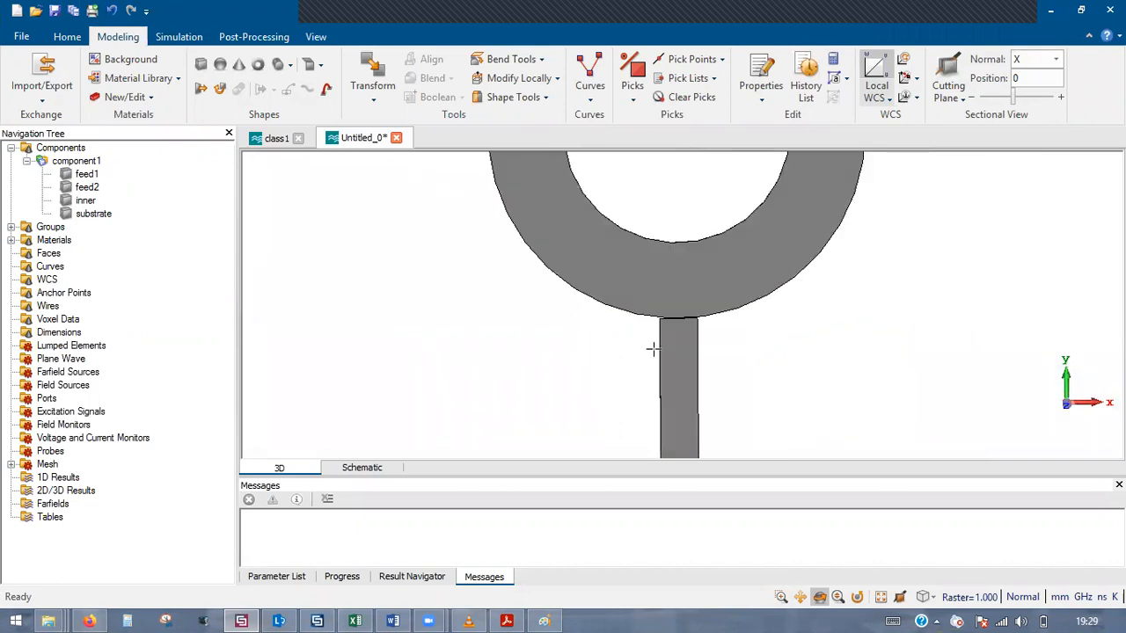
pyautogui.scroll(-3, 654, 346)
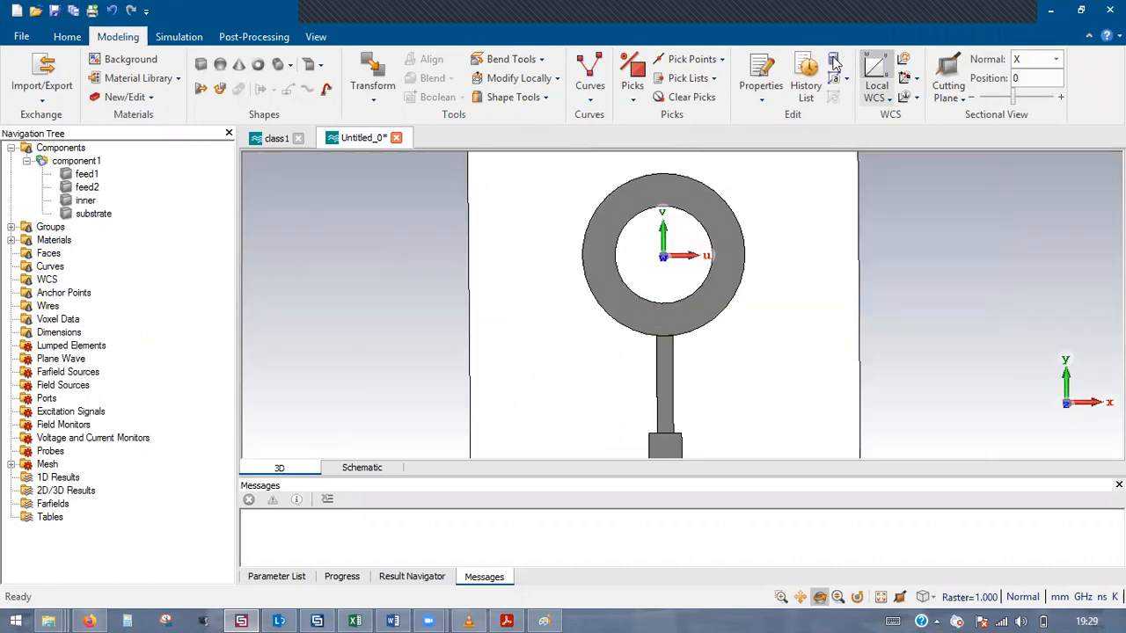
pyautogui.click(278, 65)
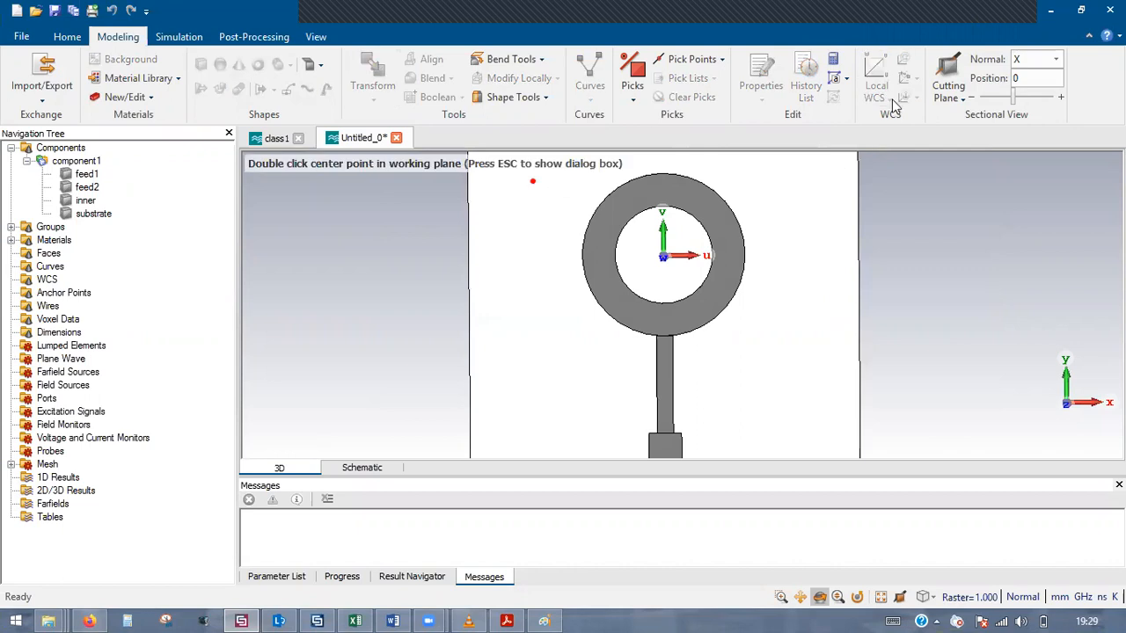
pyautogui.press('Escape')
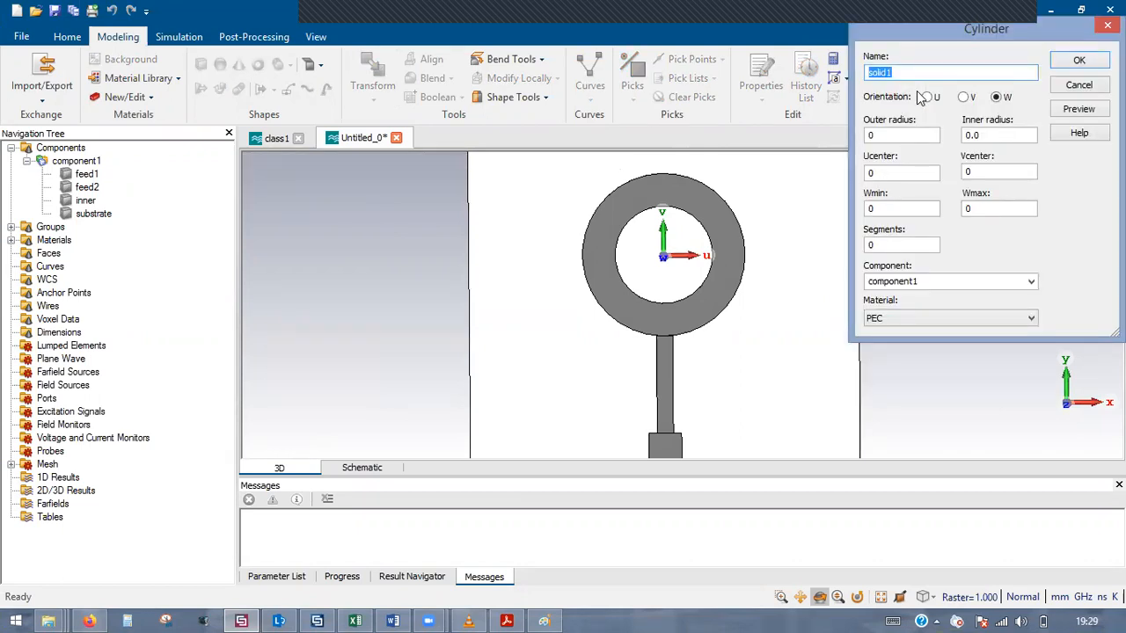
pyautogui.write('outer cylinder')
pyautogui.press('Tab')
pyautogui.press('Tab')
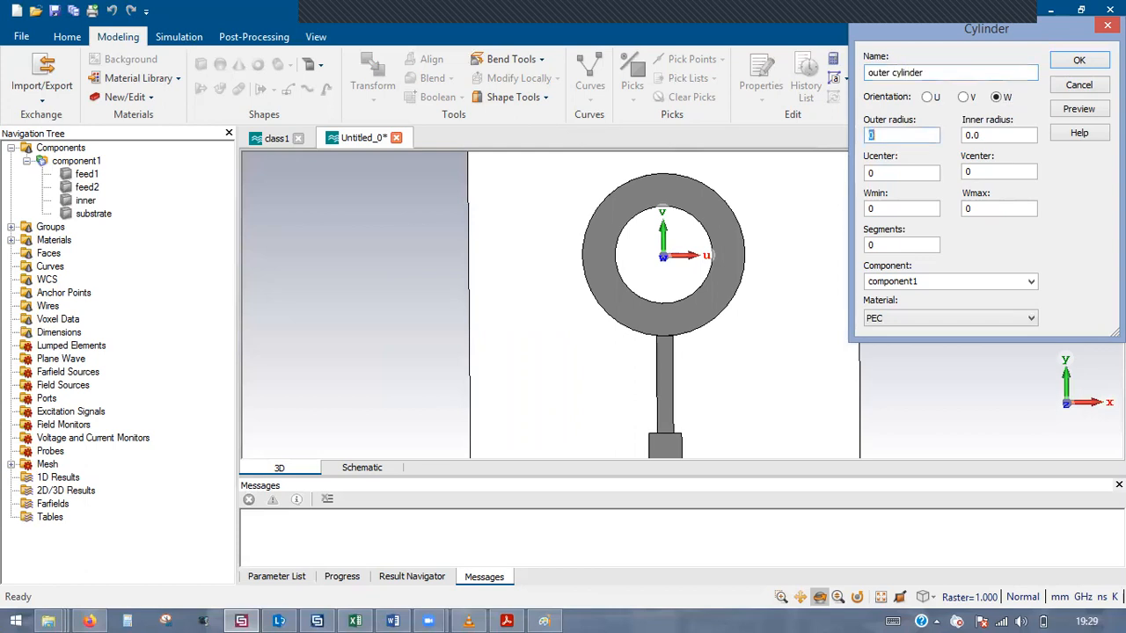
pyautogui.press('Tab')
pyautogui.write('r3')
# Step: Set the outer cylinder's Wmax to hc, define r4 as 9 and r3 as 7, and create the PEC ring
pyautogui.press('Tab')
pyautogui.press('Tab')
pyautogui.press('Tab')
pyautogui.press('Tab')
pyautogui.write('hc')
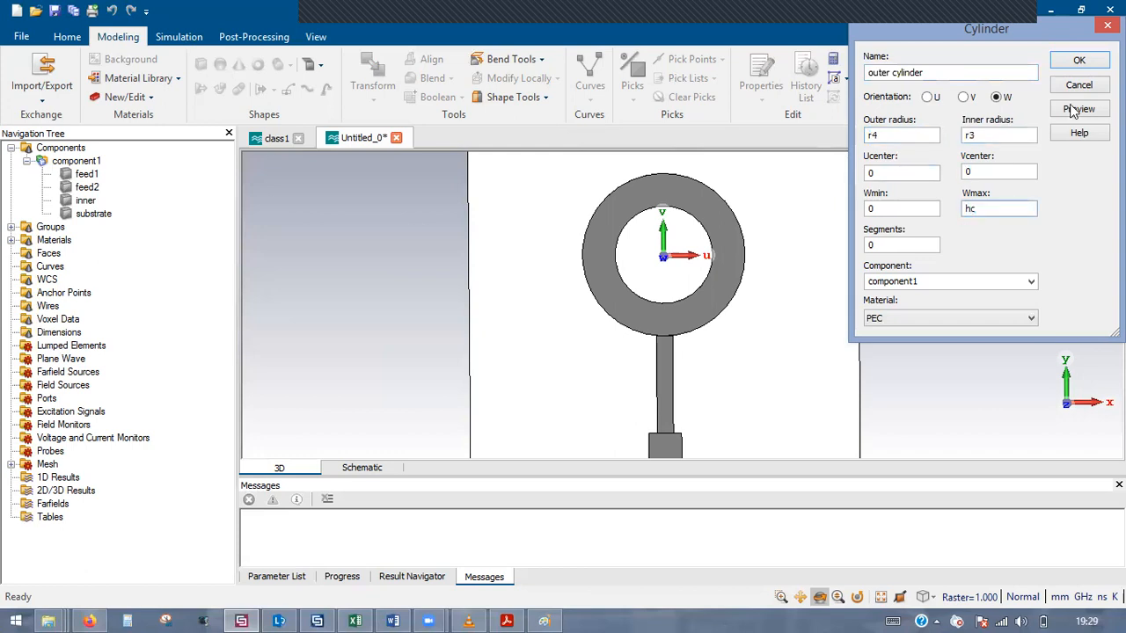
pyautogui.click(1075, 109)
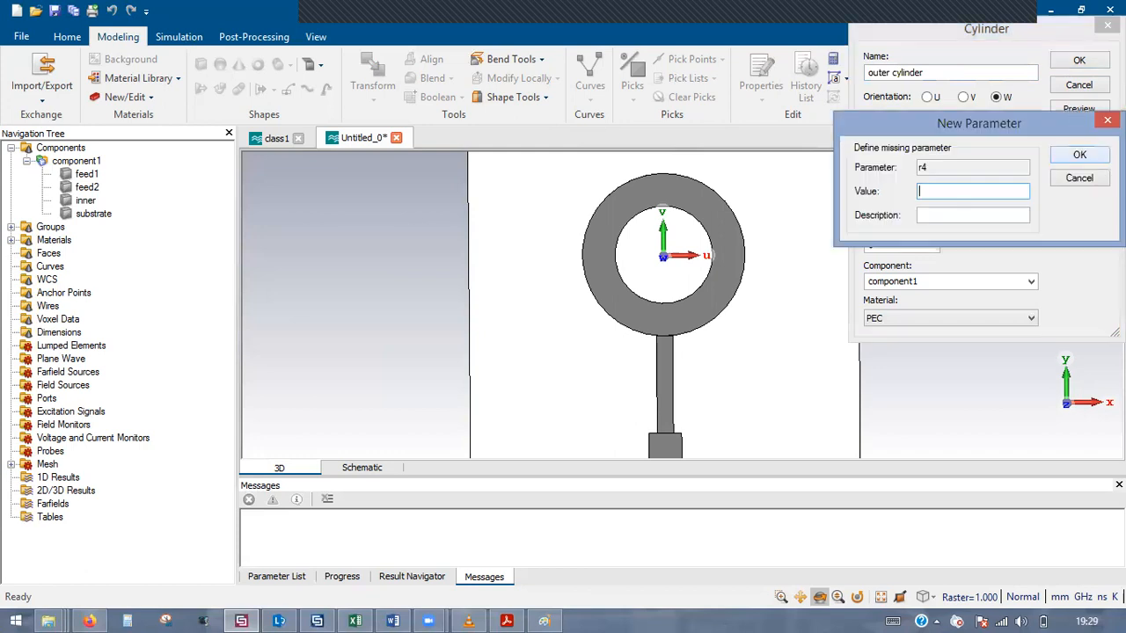
pyautogui.write('9')
pyautogui.press('Return')
pyautogui.write('7')
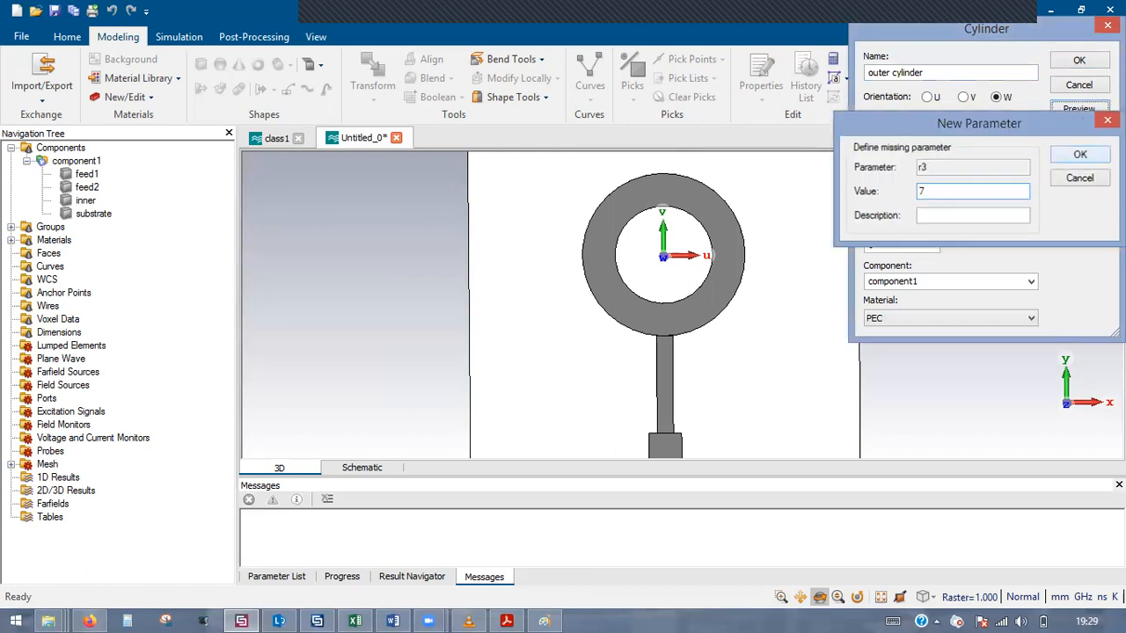
pyautogui.press('Return')
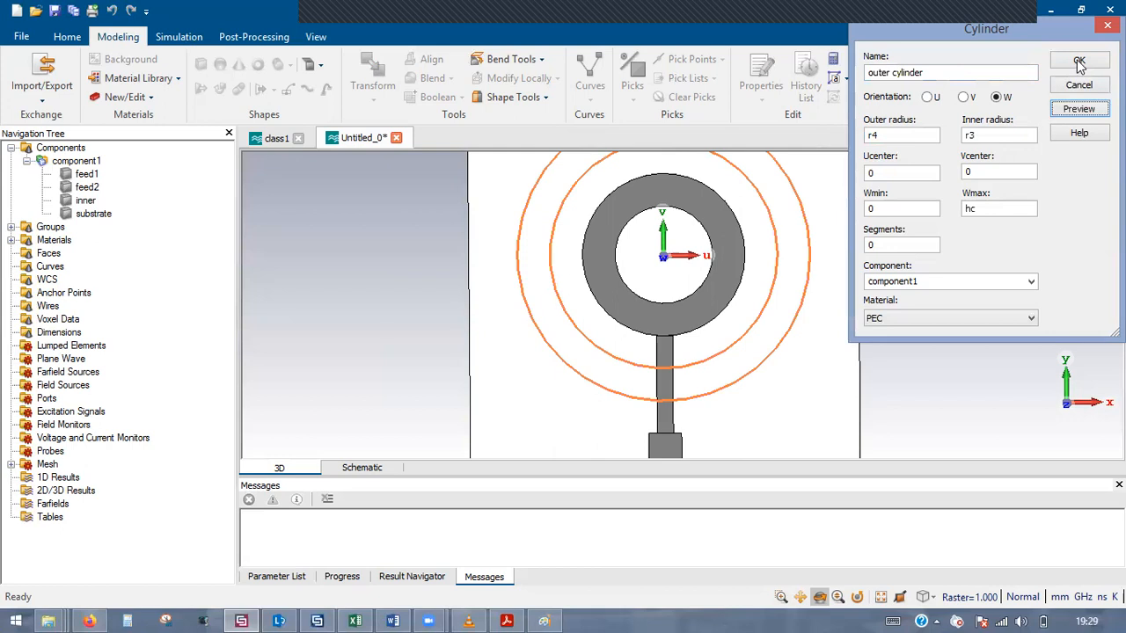
pyautogui.press('Return')
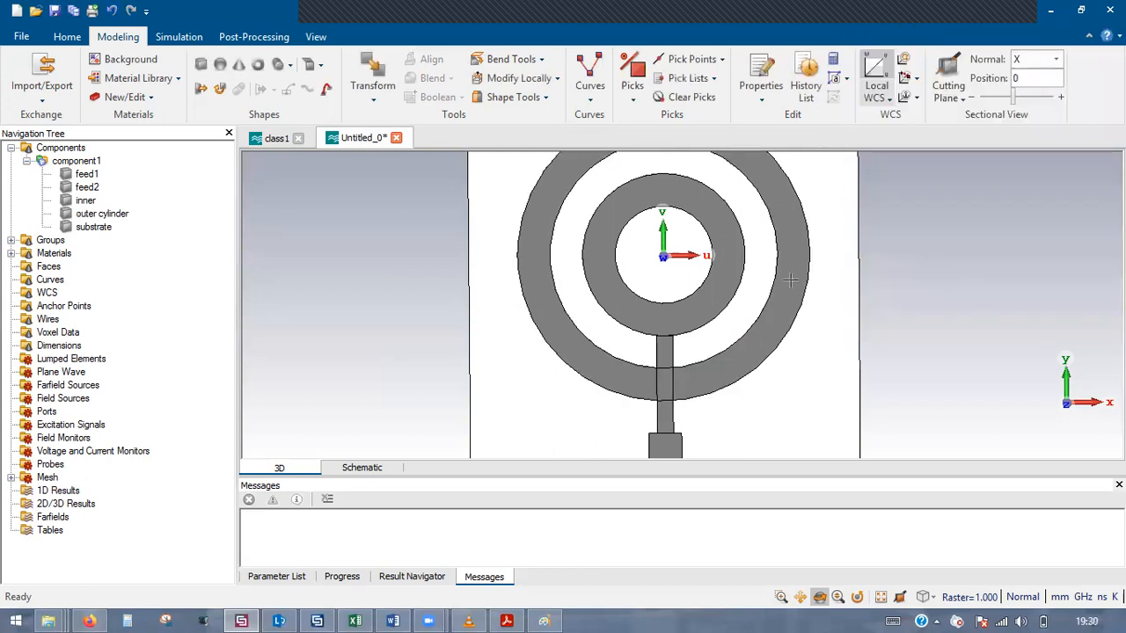
# Step: Check the ring gaps in the paper's antenna figure, and begin a brick named strip1
pyautogui.scroll(1, 747, 259)
pyautogui.scroll(1, 749, 260)
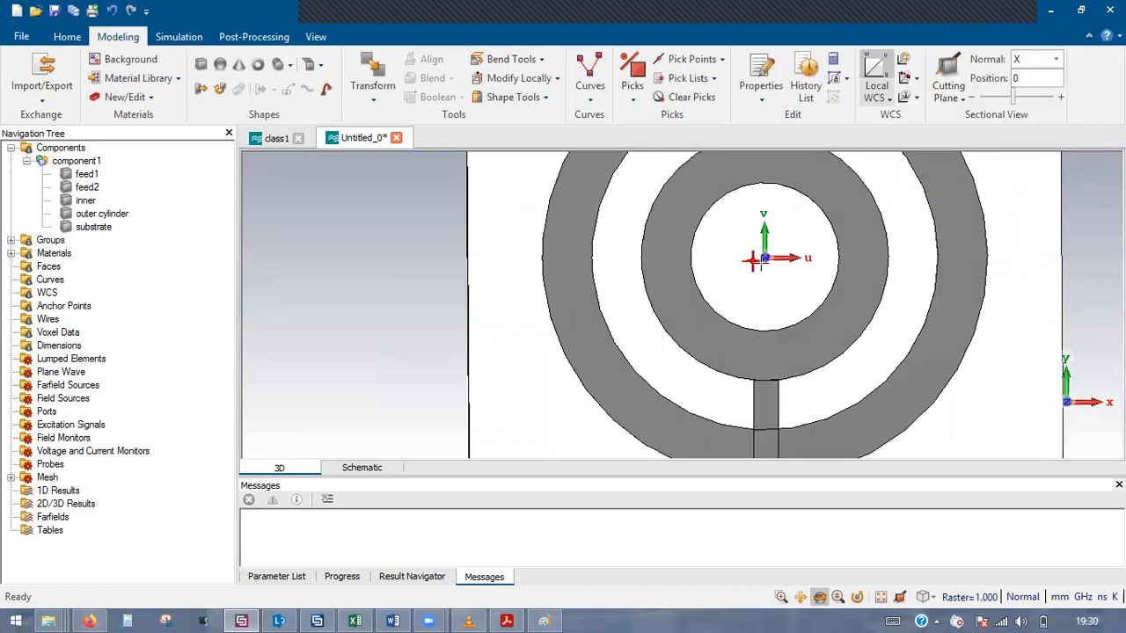
pyautogui.hotkey('alt', 'Tab')
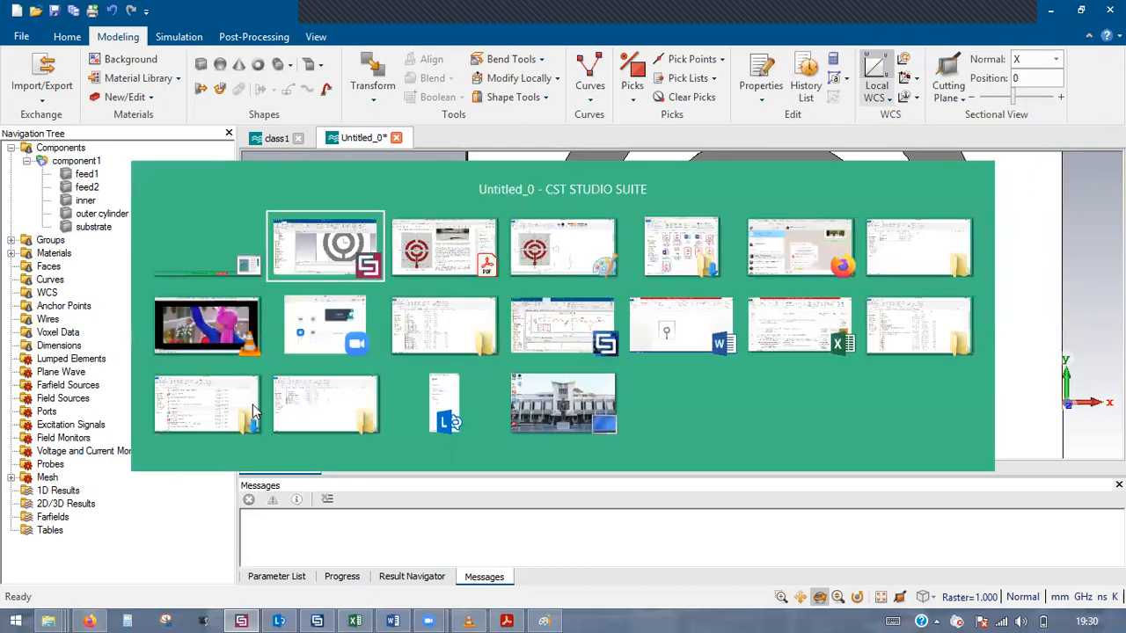
pyautogui.hotkey('alt', 'Tab')
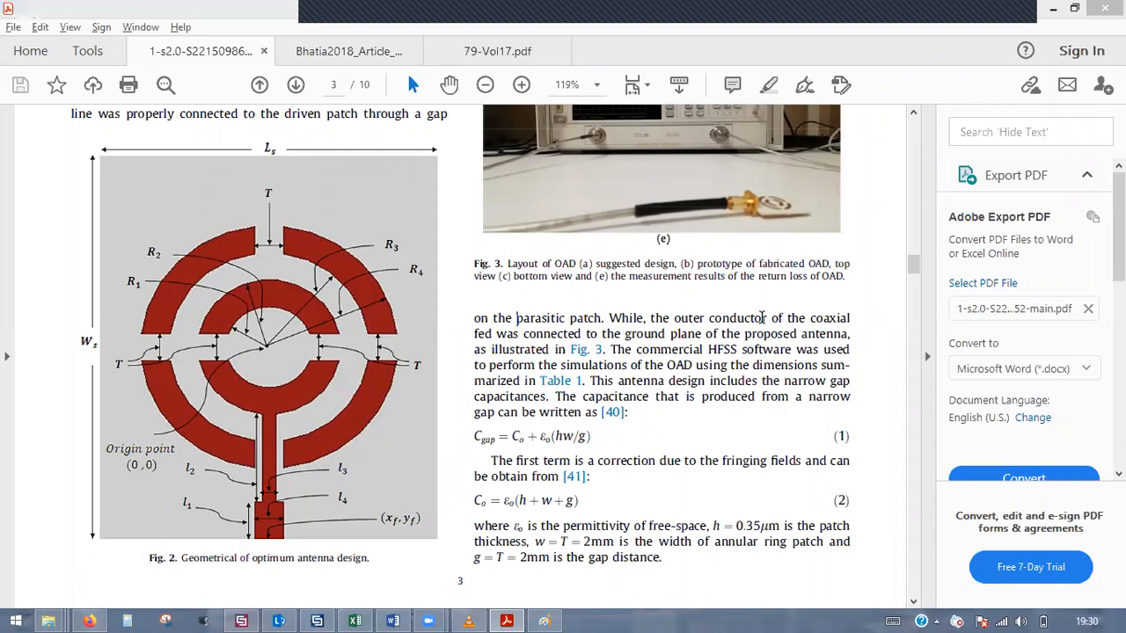
pyautogui.hotkey('alt', 'Tab')
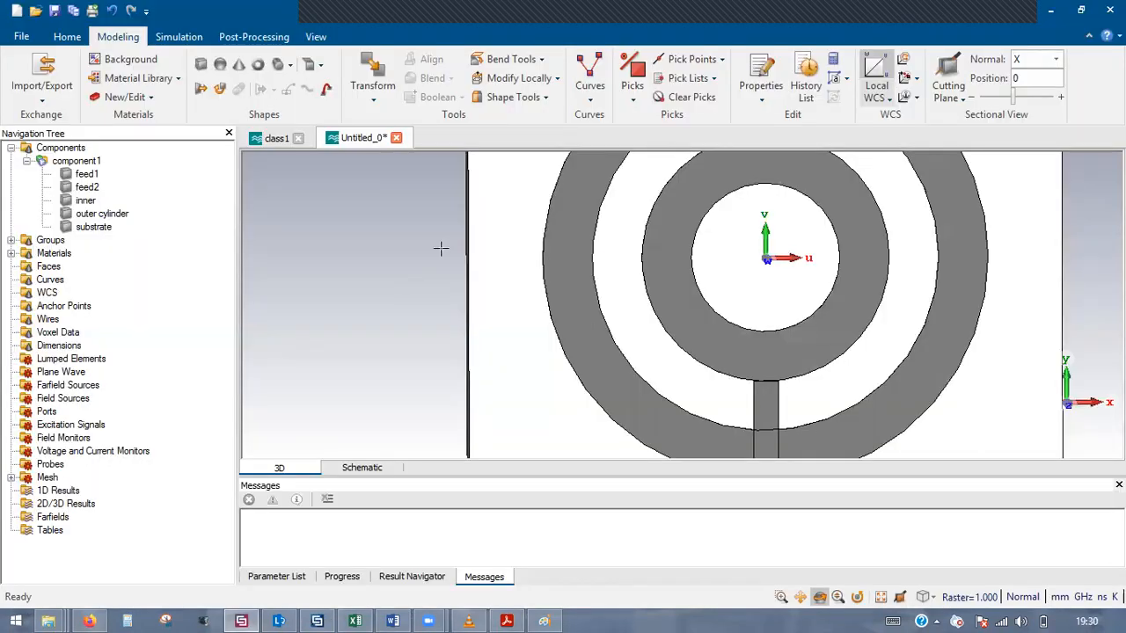
pyautogui.scroll(-2, 562, 304)
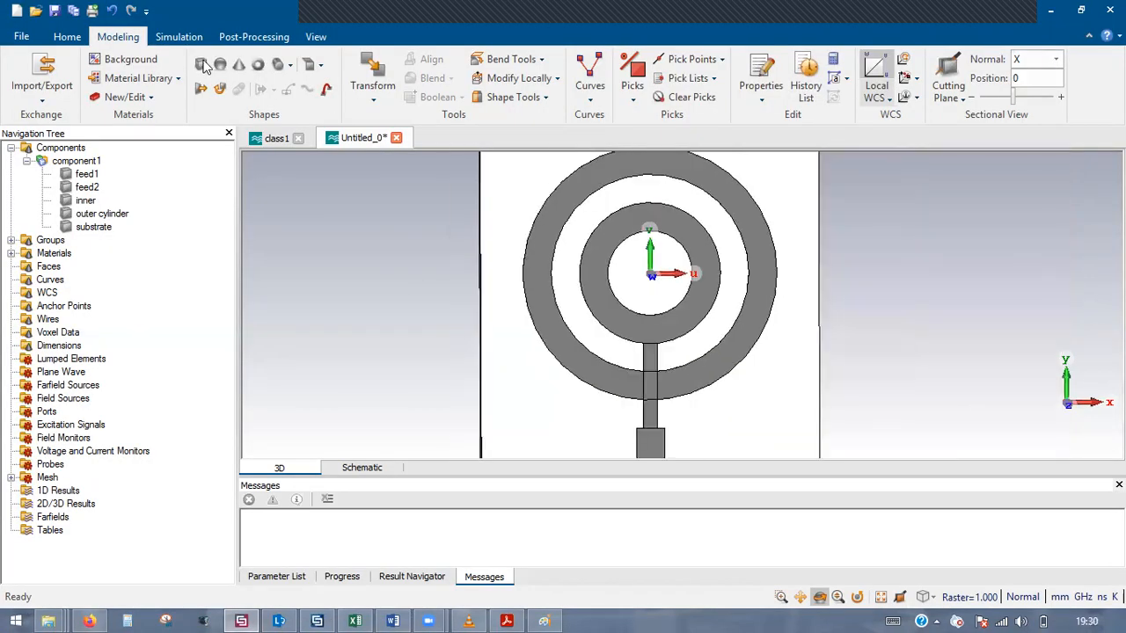
pyautogui.click(205, 69)
pyautogui.press('Escape')
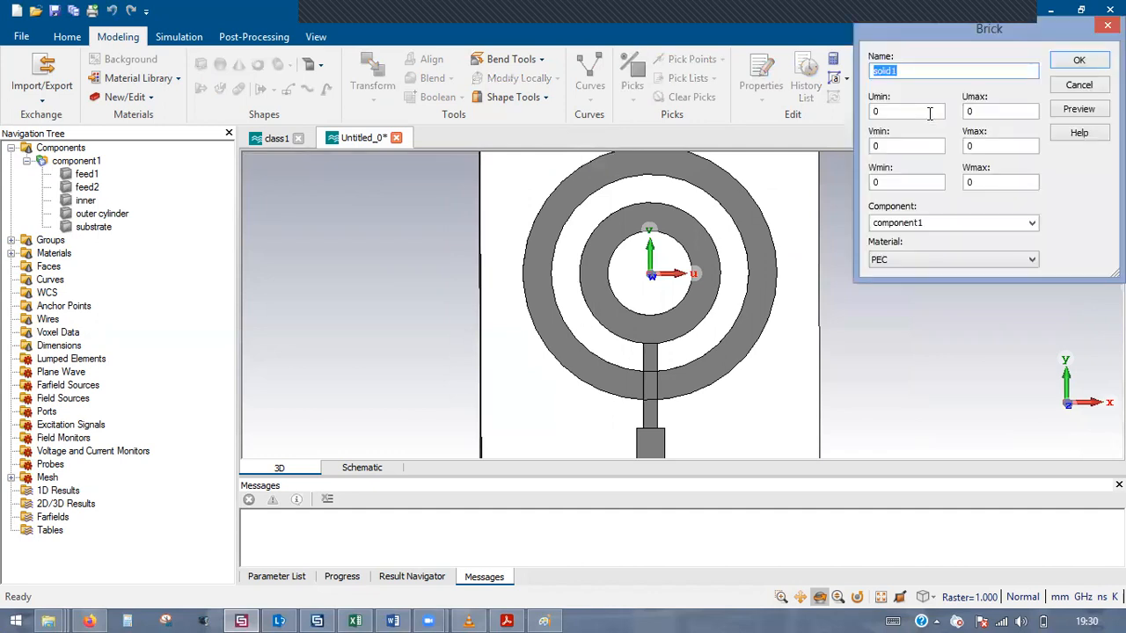
pyautogui.write('strip1')
pyautogui.press('Tab')
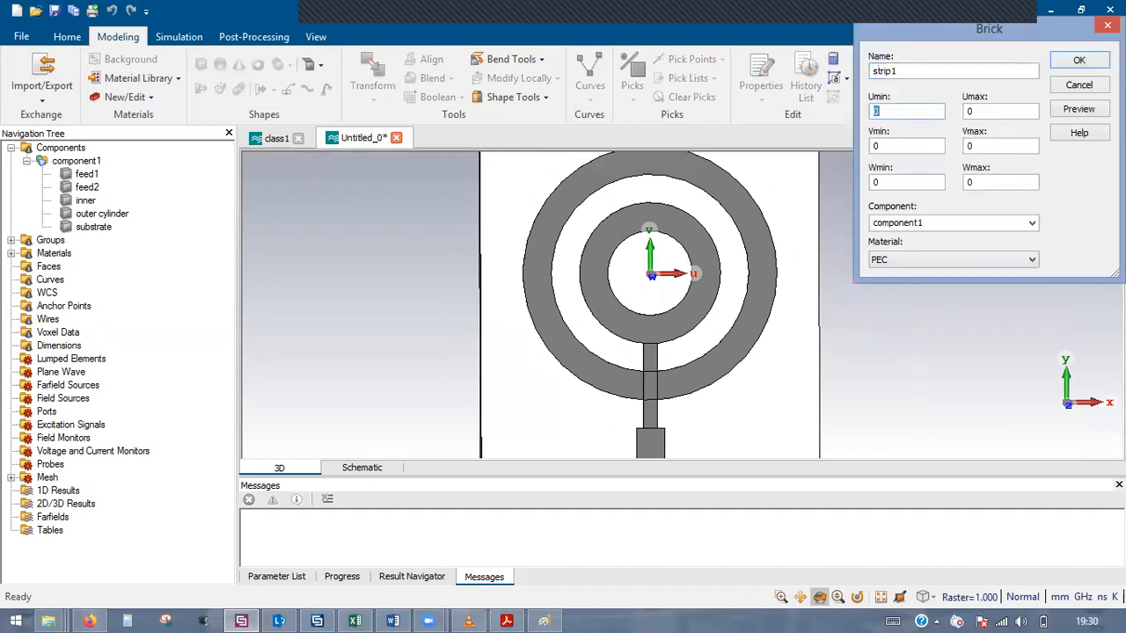
# Step: Set the strip1 brick's U range from -l_delet/2 to l_delet/2
pyautogui.write('-l_delet/2')
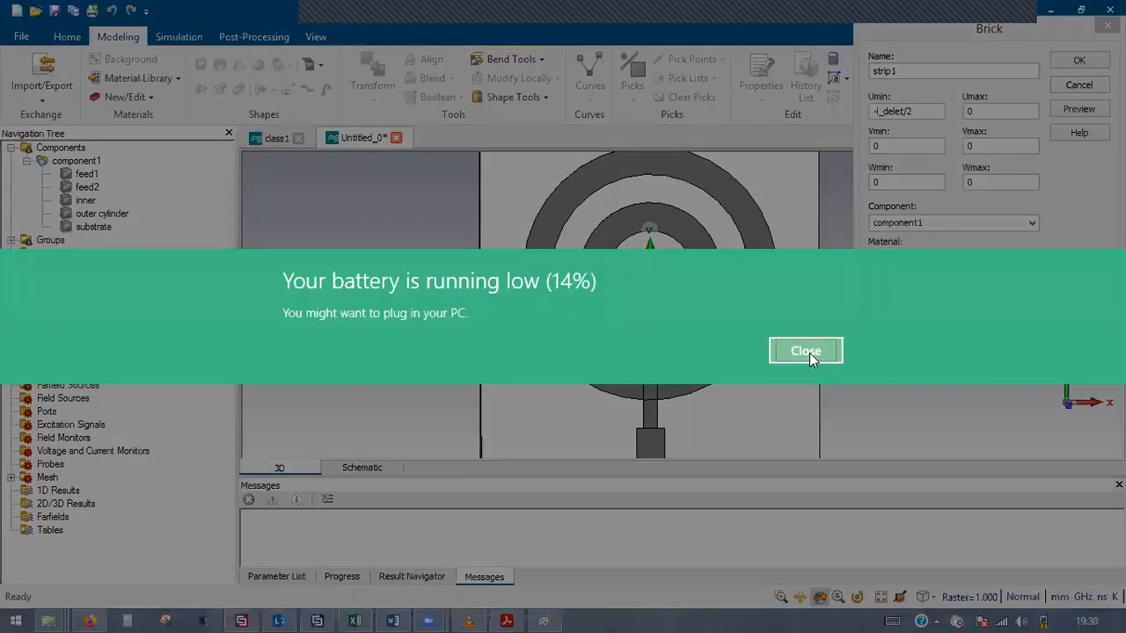
pyautogui.click(983, 123)
pyautogui.click(982, 114)
pyautogui.press('BackSpace')
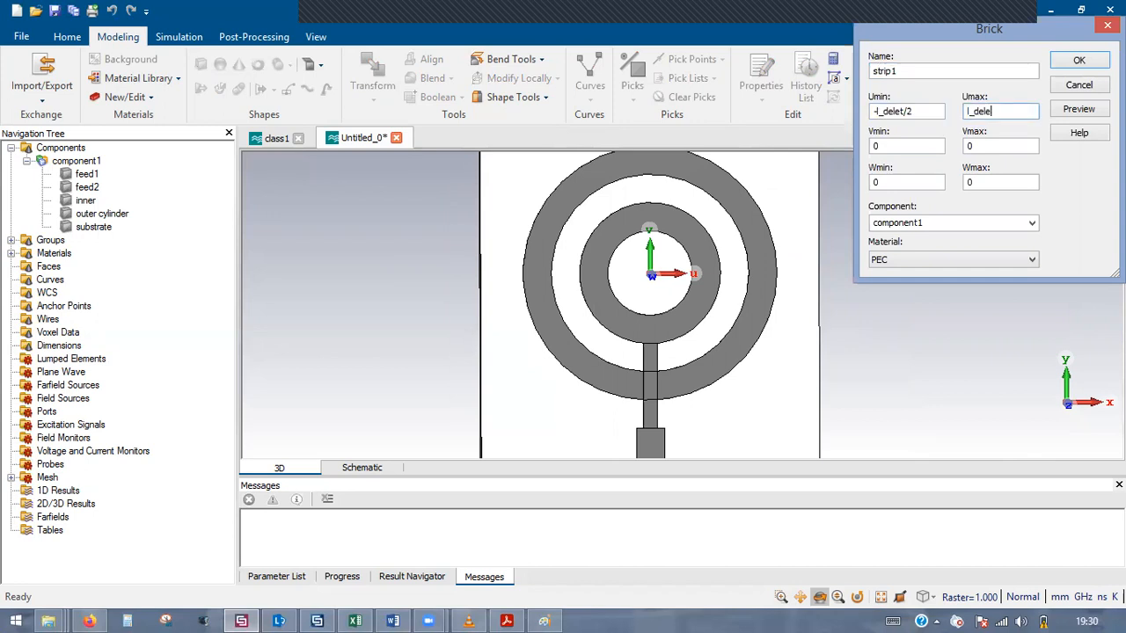
pyautogui.write('l_delet/2')
# Step: Set the strip1 brick's V range from -w_delet/2 to w_delet/2 and its Wmax to hc
pyautogui.doubleClick(898, 146)
pyautogui.write('-w_delet')
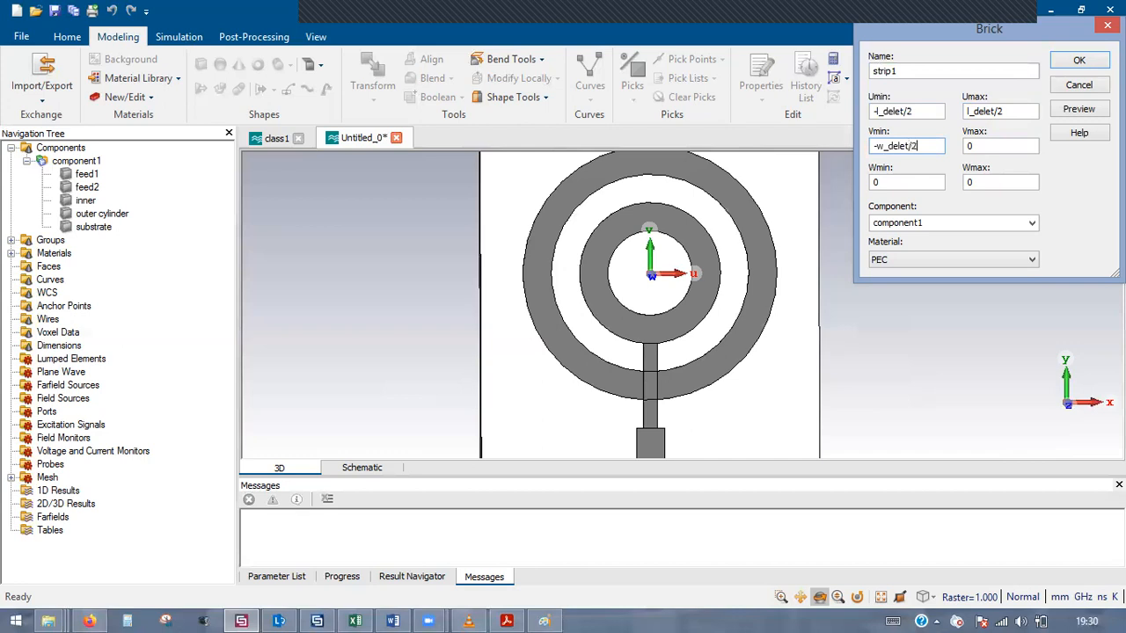
pyautogui.press('Tab')
pyautogui.write('w_delet')
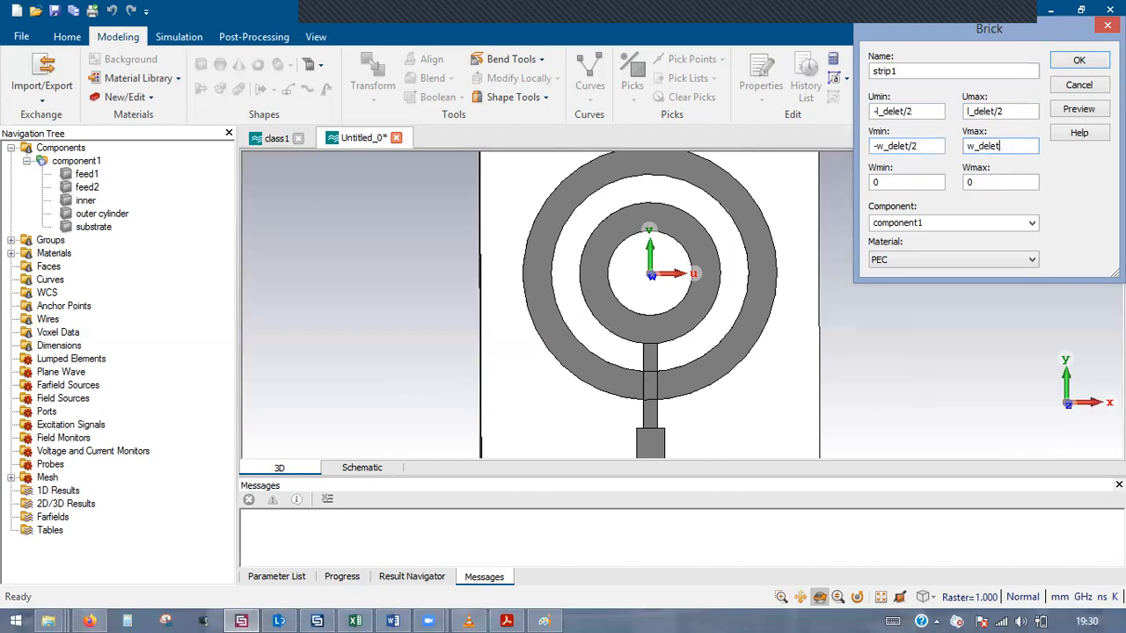
pyautogui.write('/2')
pyautogui.press('Tab')
pyautogui.write('hc')
# Step: Define l_delet as 10 and w_delet as 2, preview the strip1 brick, and create it in PEC
pyautogui.click(1074, 113)
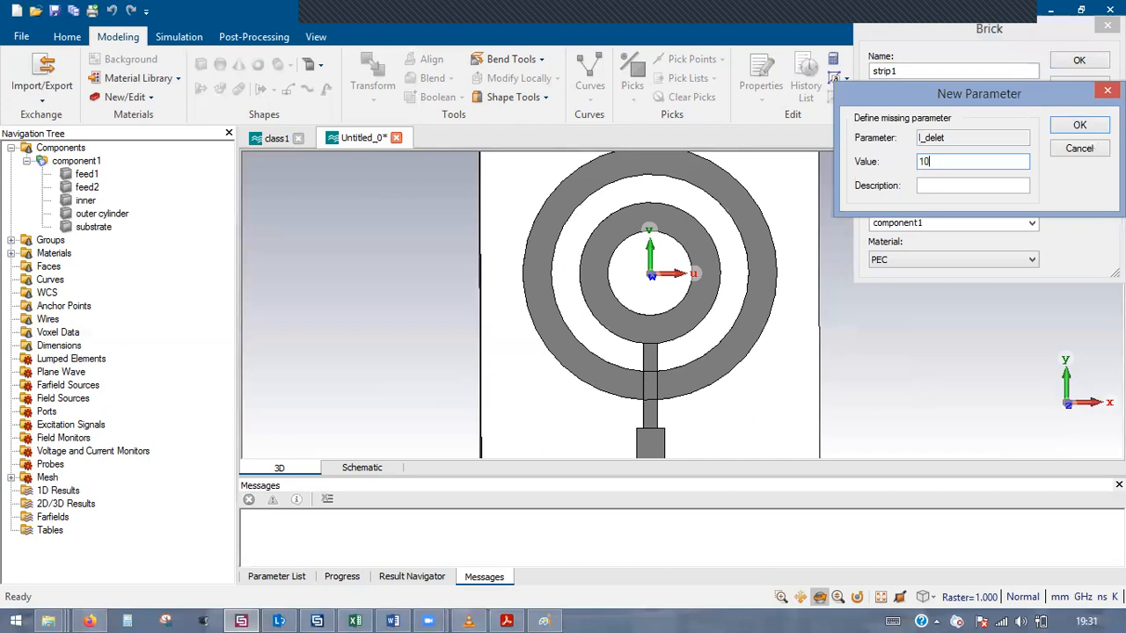
pyautogui.write('10')
pyautogui.click(1088, 132)
pyautogui.write('2')
pyautogui.click(1075, 126)
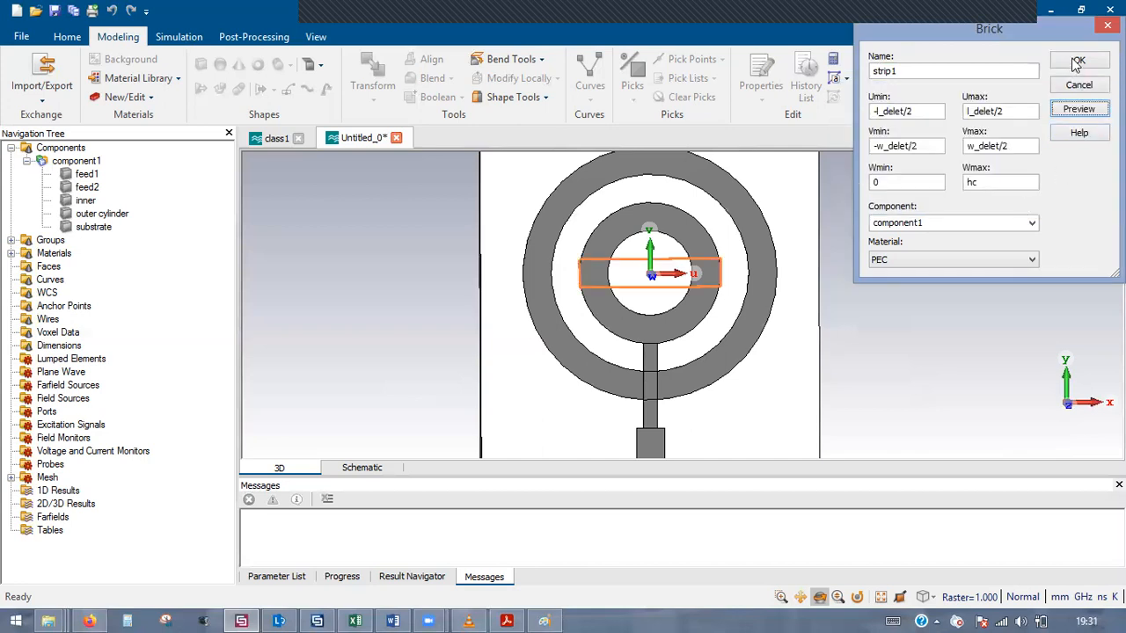
pyautogui.press('Return')
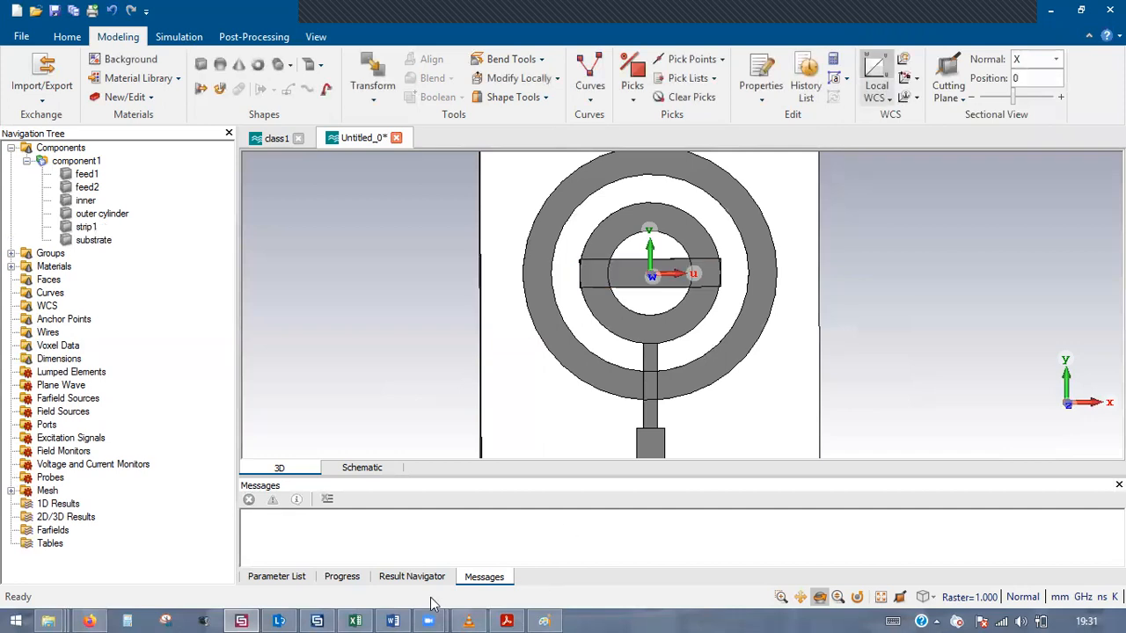
# Step: Set the l_delet parameter to 20 and rebuild the model so strip1 spans both rings
pyautogui.click(298, 578)
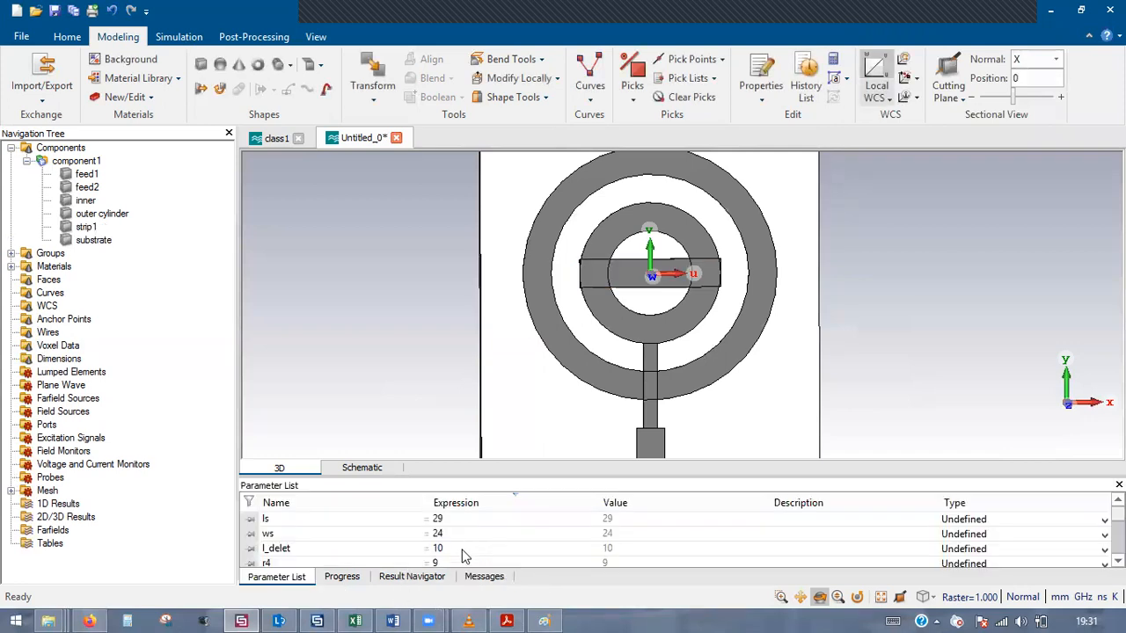
pyautogui.doubleClick(461, 549)
pyautogui.write('20')
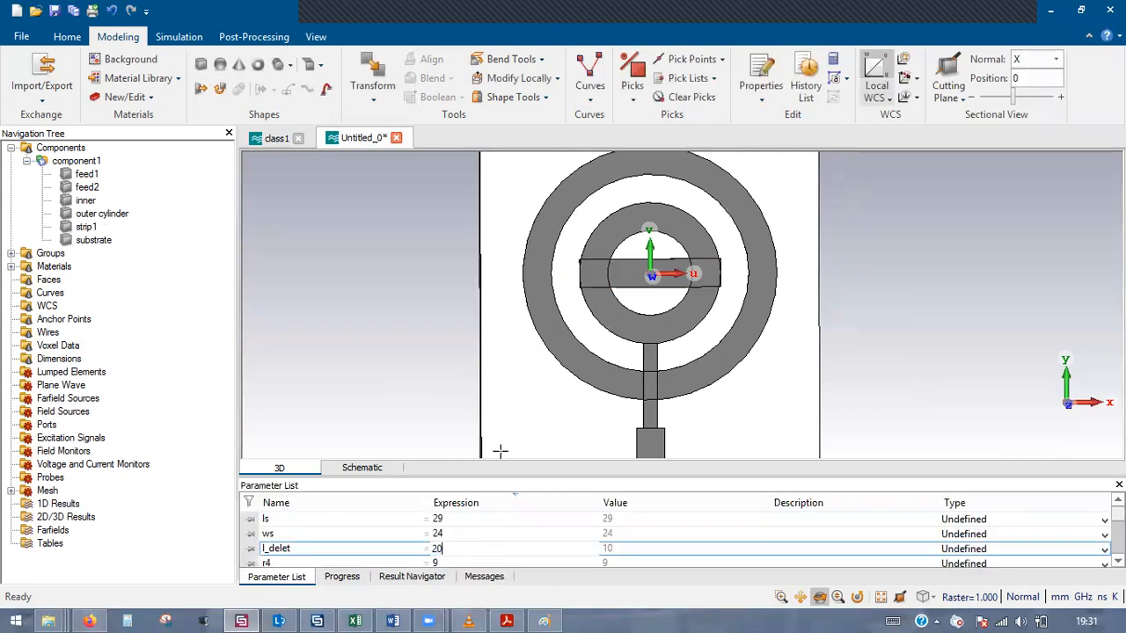
pyautogui.press('Return')
pyautogui.press('F7')
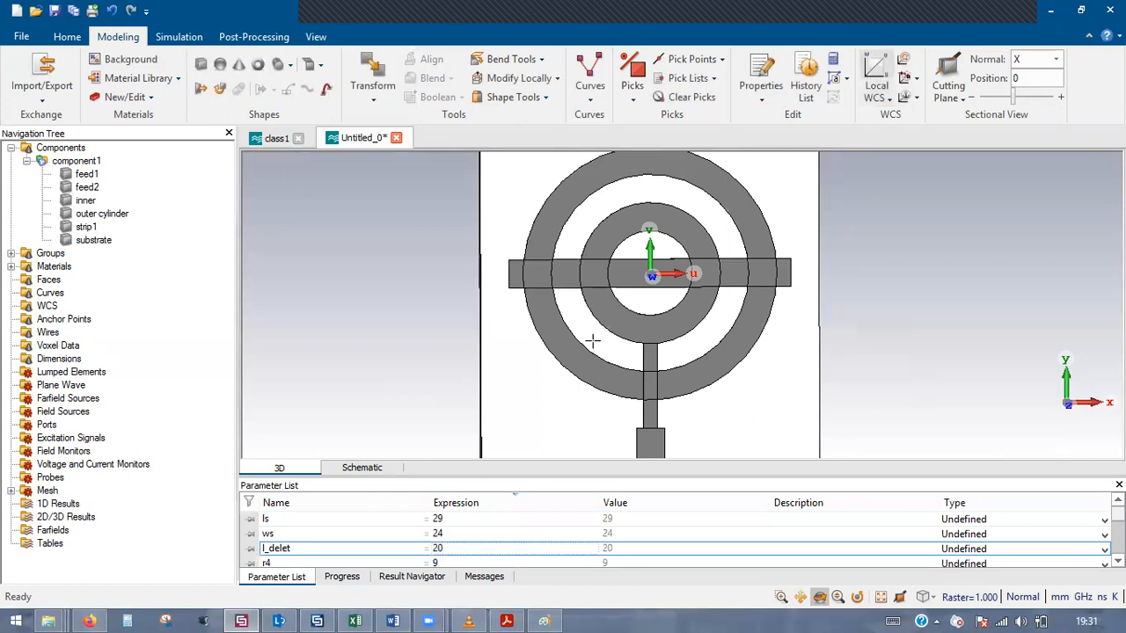
pyautogui.scroll(5, 669, 331)
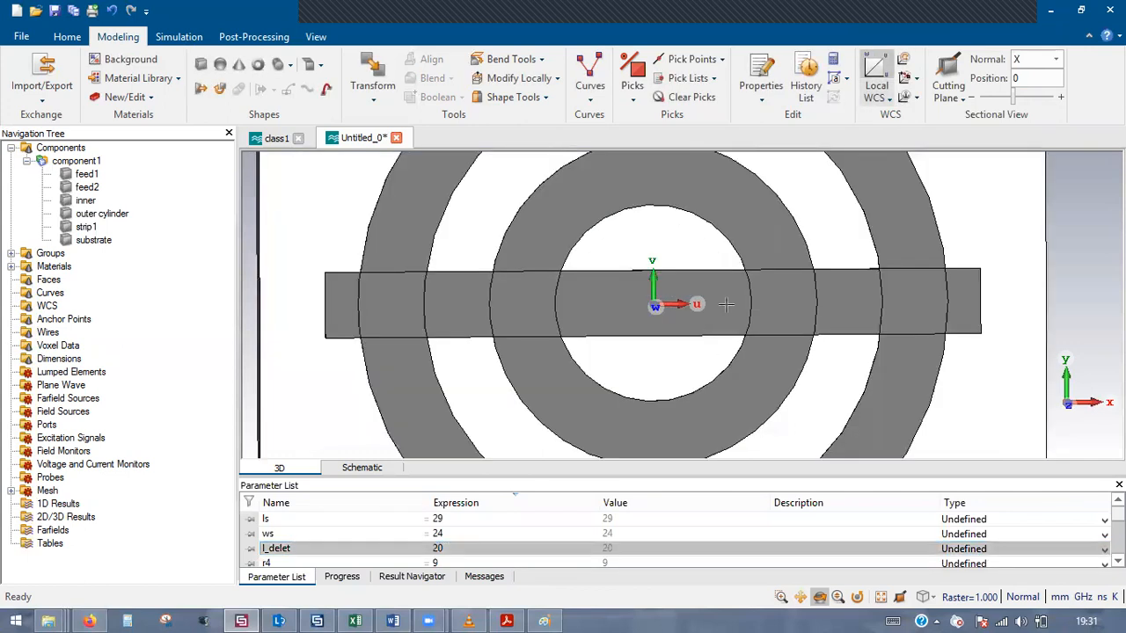
pyautogui.scroll(-5, 671, 333)
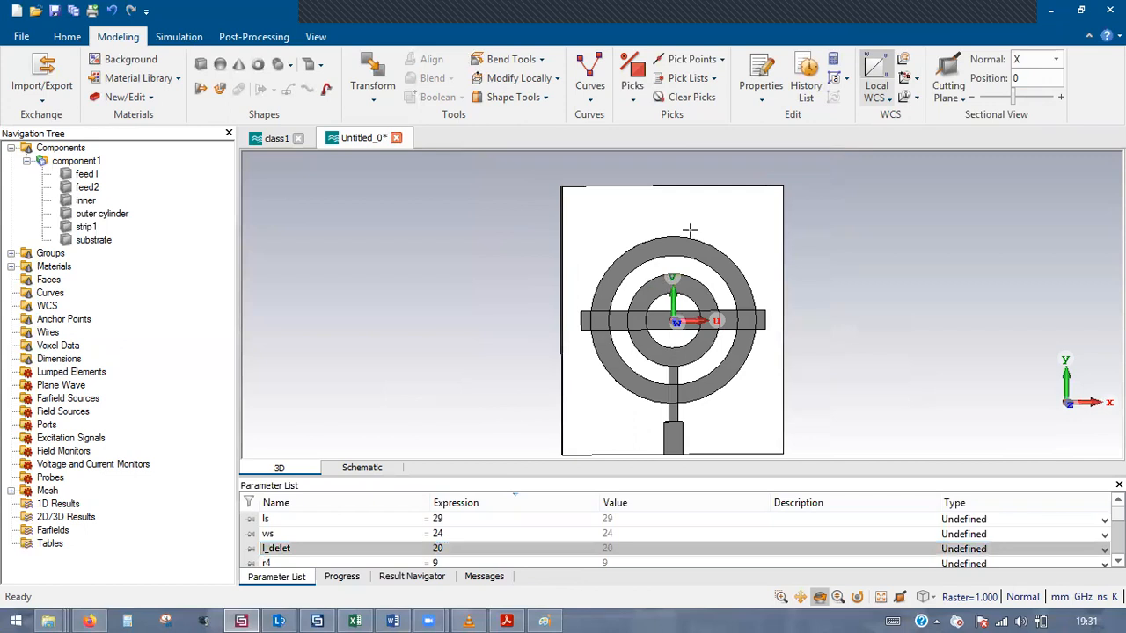
pyautogui.scroll(2, 682, 264)
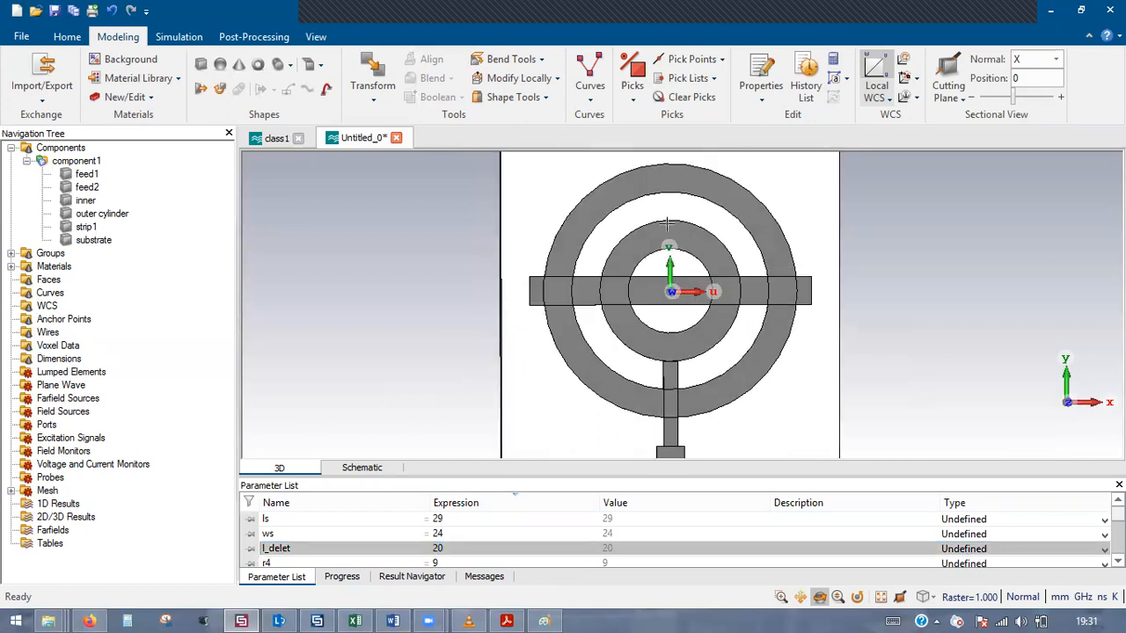
# Step: Rotate a copy of strip1 by 270 degrees about the W axis, keeping the original strip
pyautogui.doubleClick(657, 295)
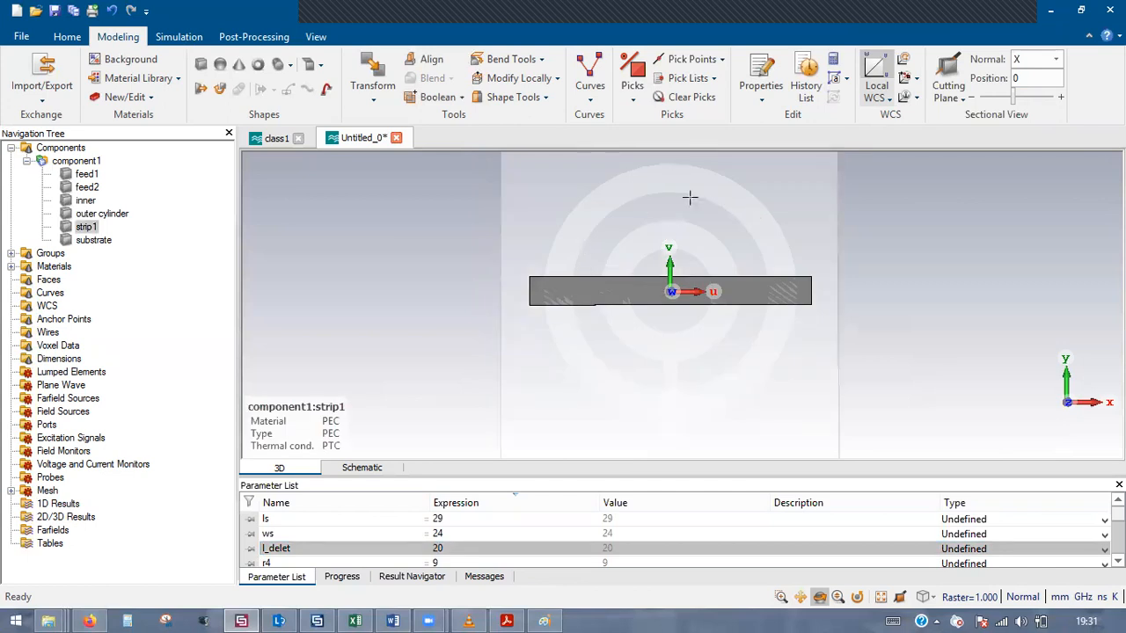
pyautogui.click(903, 63)
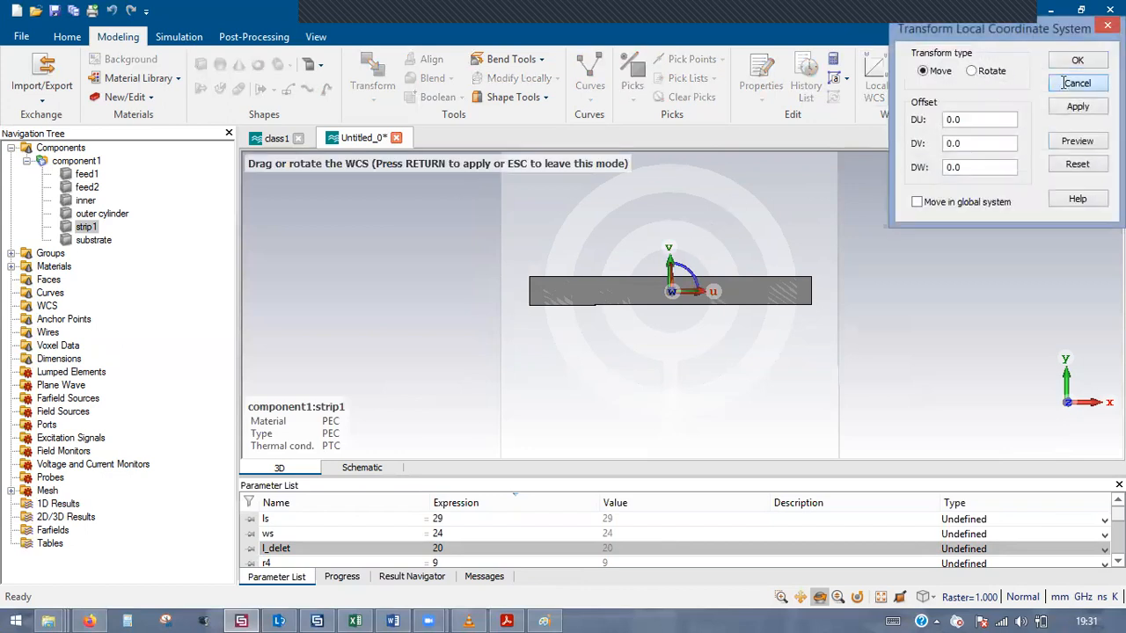
pyautogui.click(1074, 83)
pyautogui.click(375, 102)
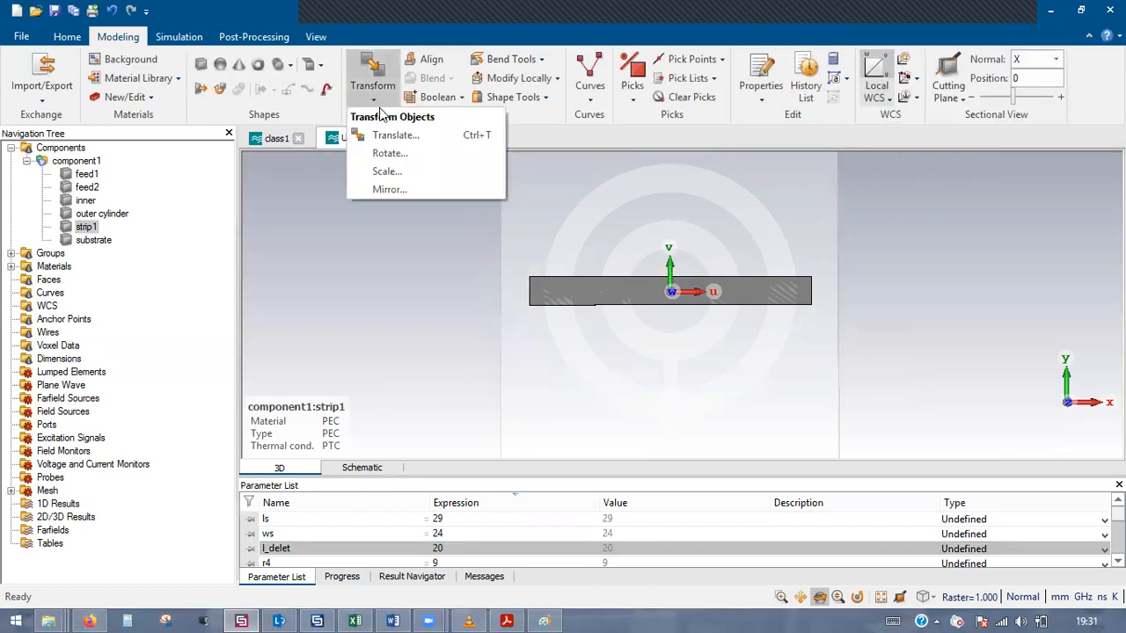
pyautogui.click(387, 153)
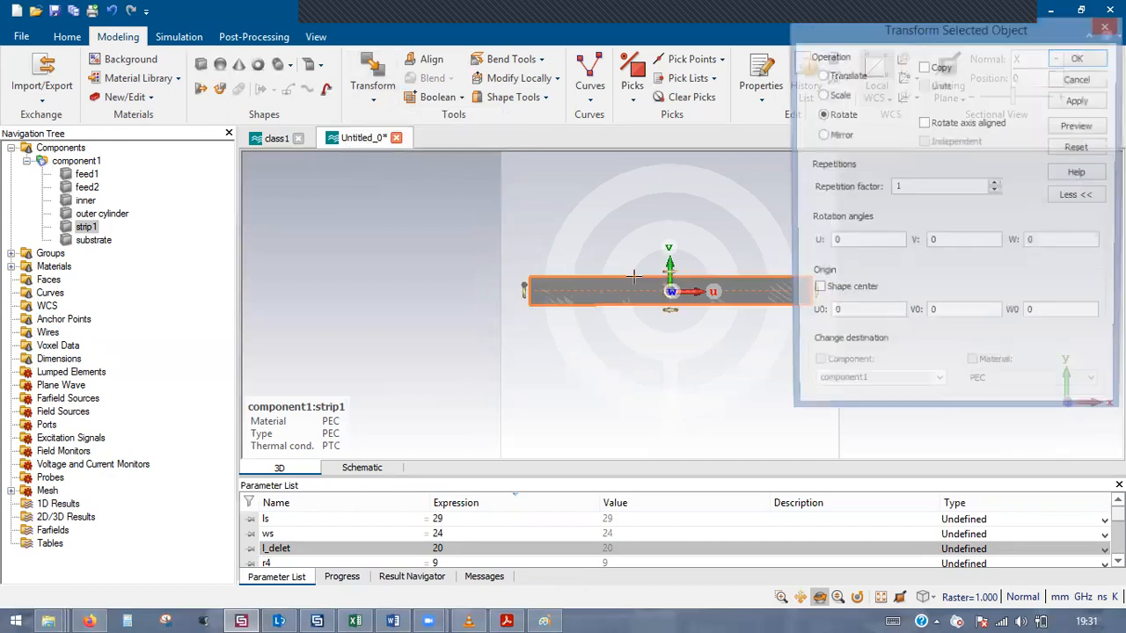
pyautogui.moveTo(671, 292); pyautogui.dragTo(673, 292)
pyautogui.click(1044, 241)
pyautogui.press('BackSpace')
pyautogui.press('BackSpace')
pyautogui.press('BackSpace')
pyautogui.write('270')
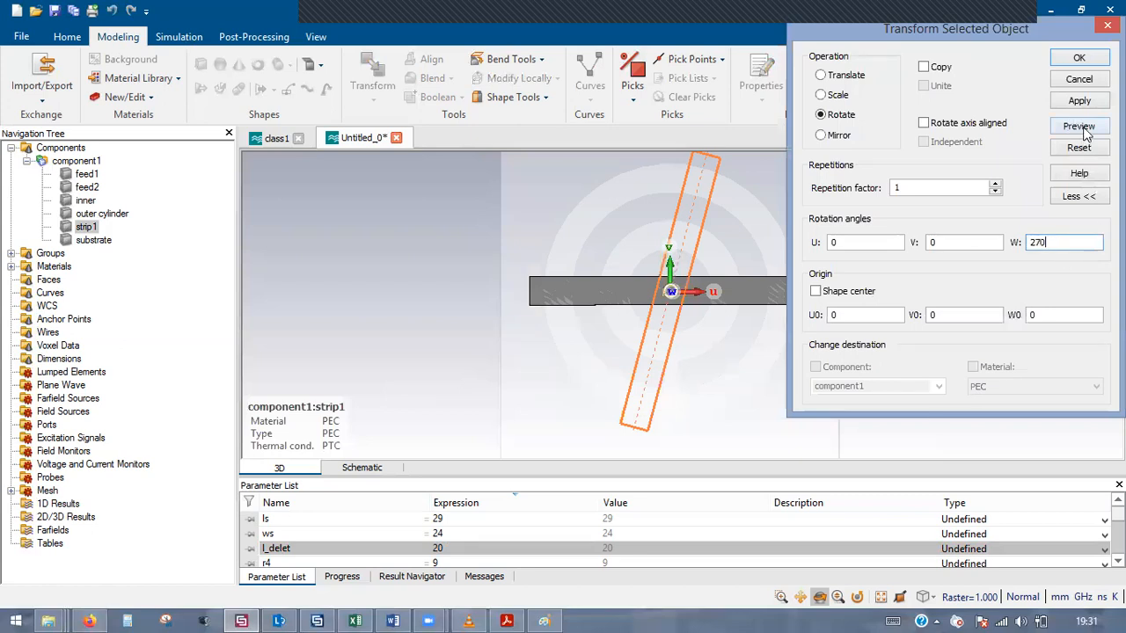
pyautogui.click(1078, 128)
pyautogui.click(939, 67)
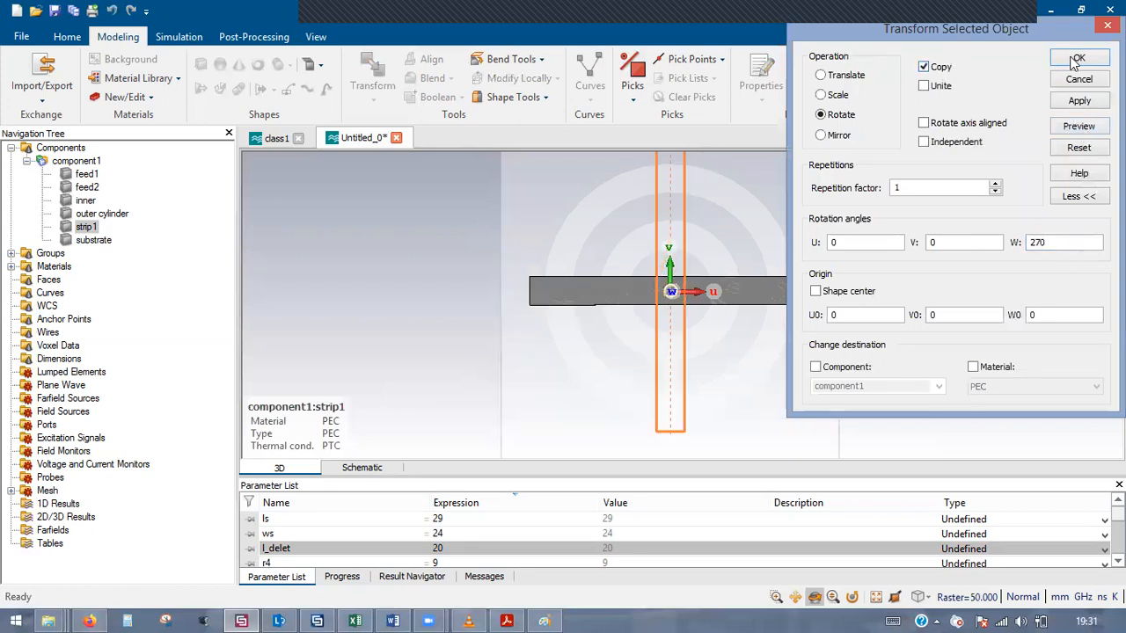
pyautogui.click(1079, 57)
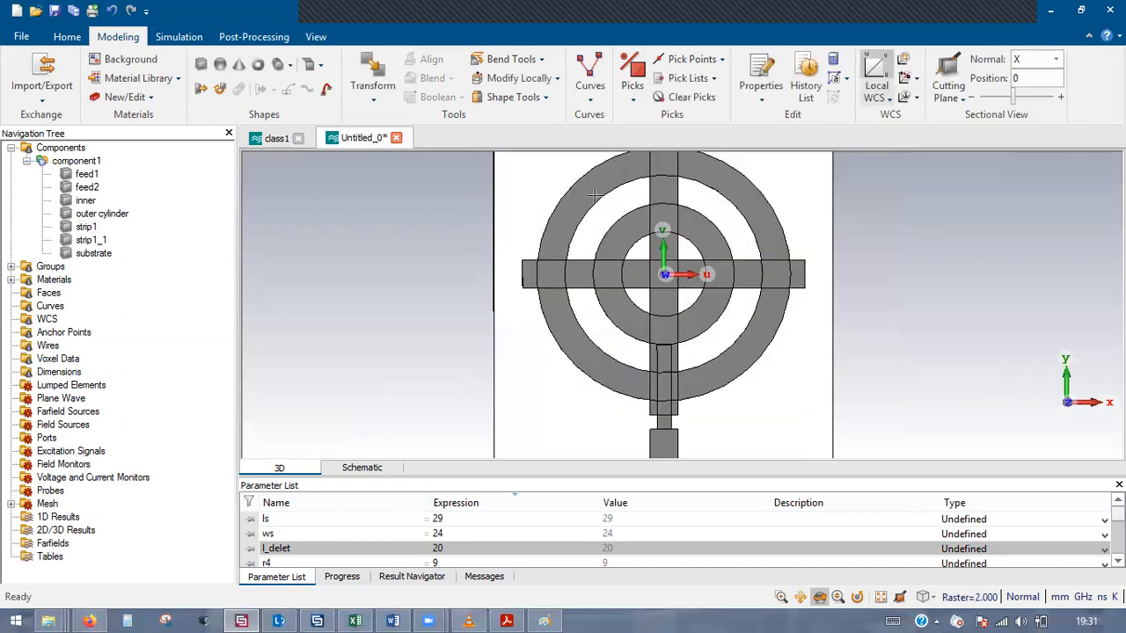
# Step: Subtract strip1 and its rotated copy strip1_1 from the inner and outer rings
pyautogui.click(595, 194)
pyautogui.keyDown('shift'); pyautogui.click(623, 225); pyautogui.keyUp('shift')
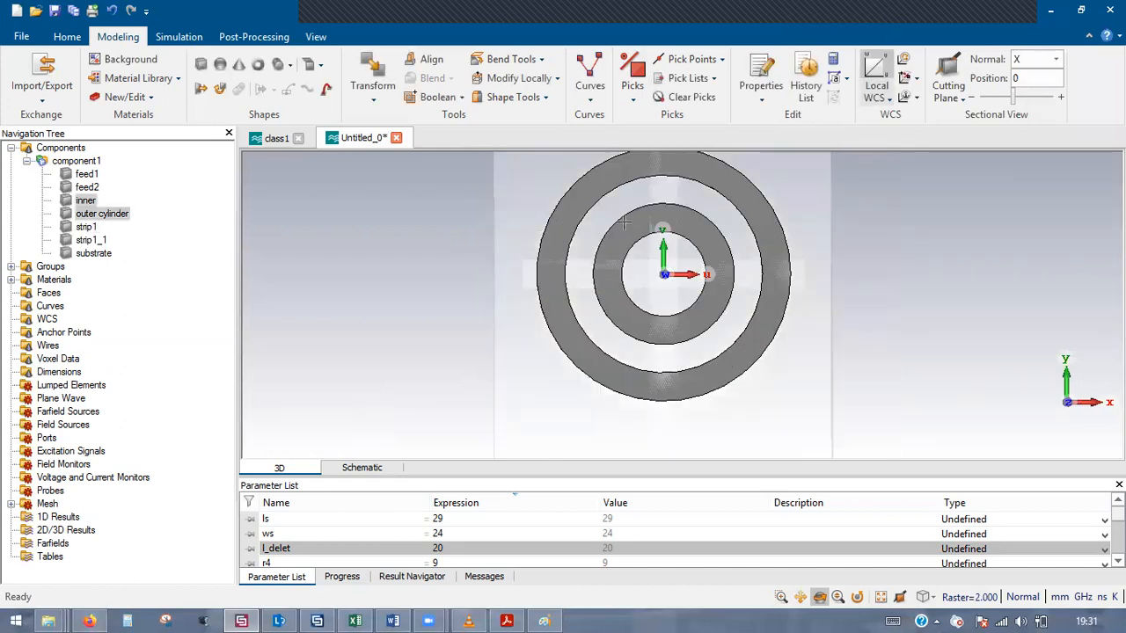
pyautogui.click(462, 97)
pyautogui.click(468, 156)
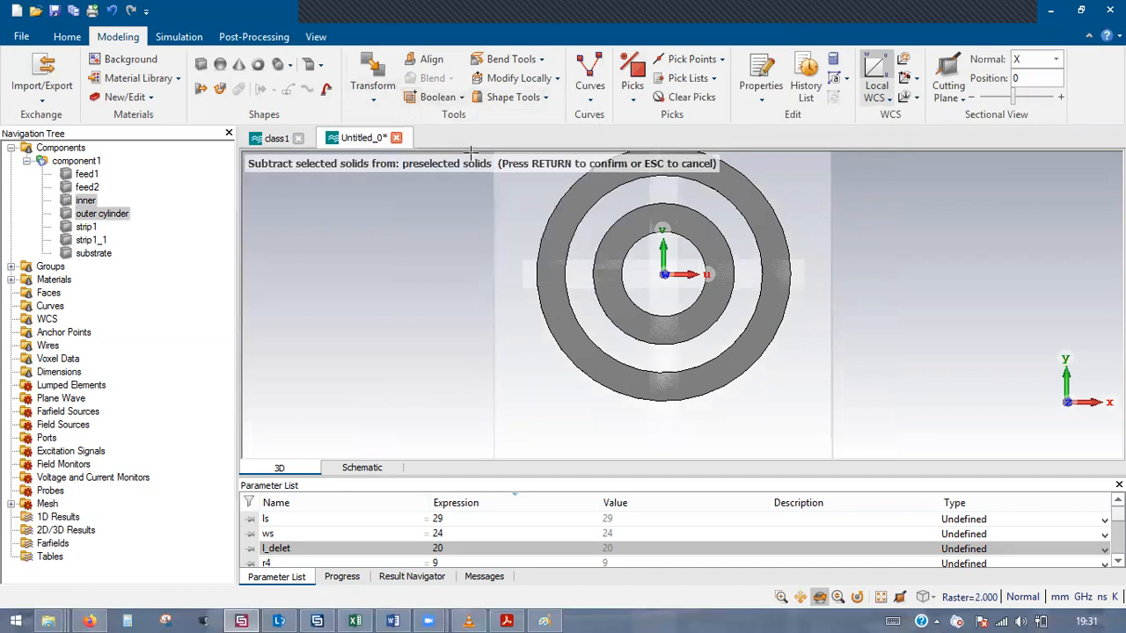
pyautogui.click(85, 227)
pyautogui.keyDown('ctrl'); pyautogui.click(93, 241); pyautogui.keyUp('ctrl')
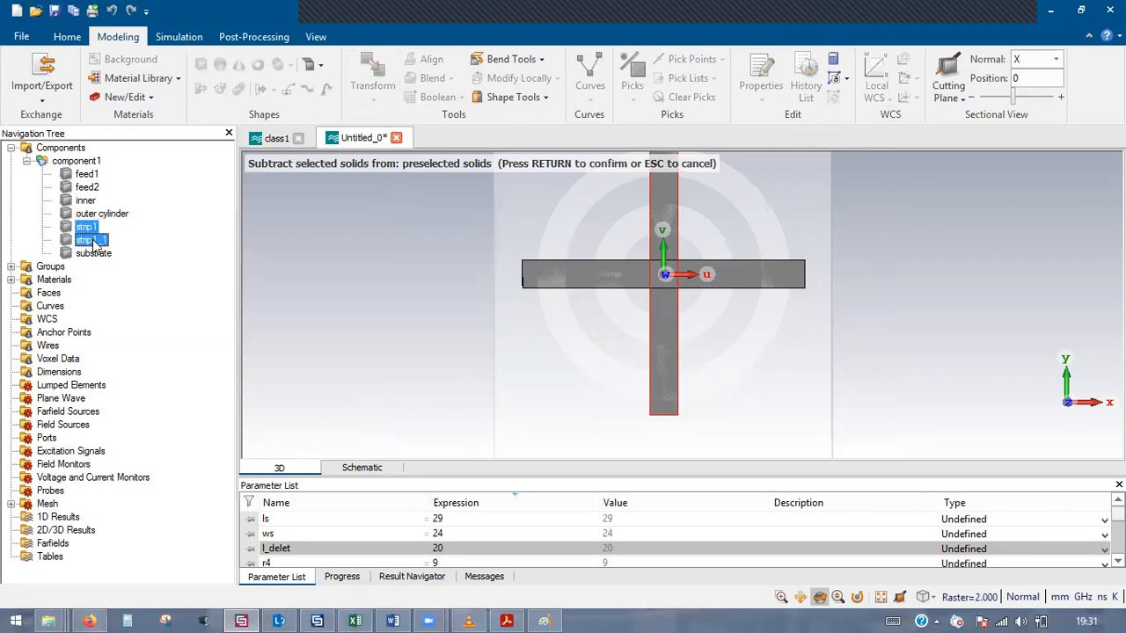
pyautogui.press('Return')
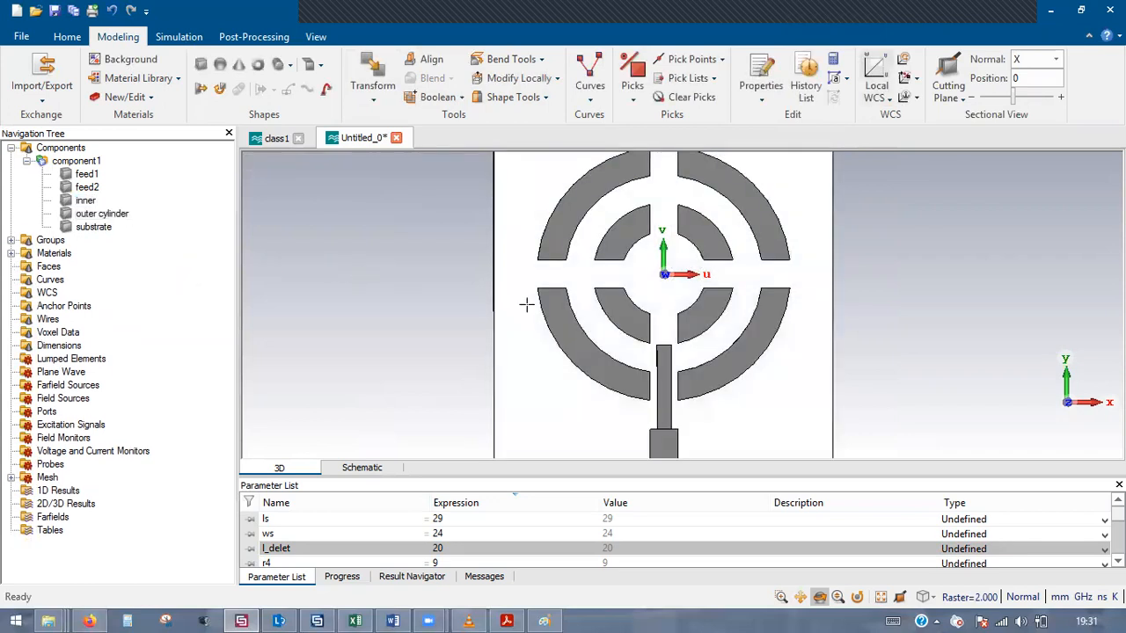
# Step: Compare the cut rings with the gap layout in the paper's antenna geometry figure
pyautogui.scroll(-2, 633, 292)
pyautogui.scroll(2, 633, 294)
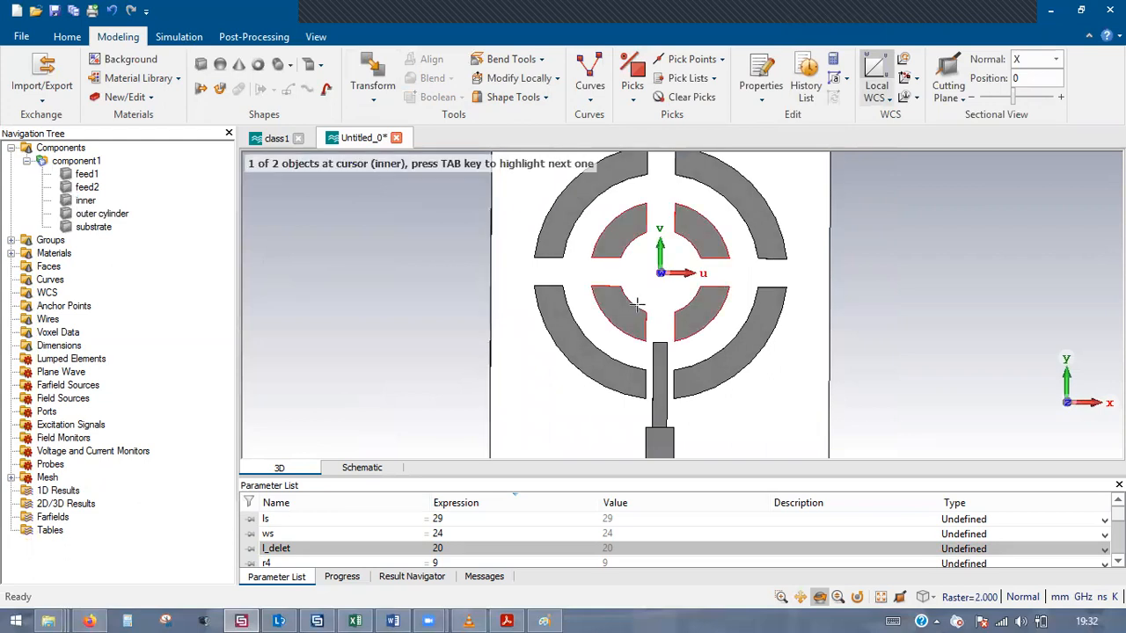
pyautogui.click(523, 616)
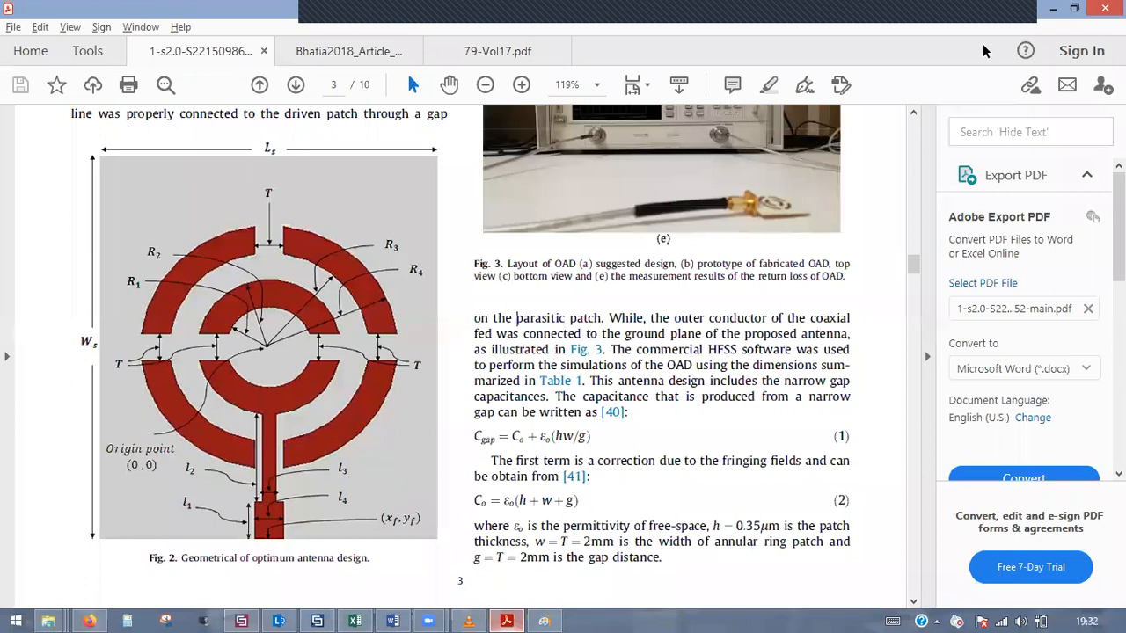
pyautogui.click(1052, 8)
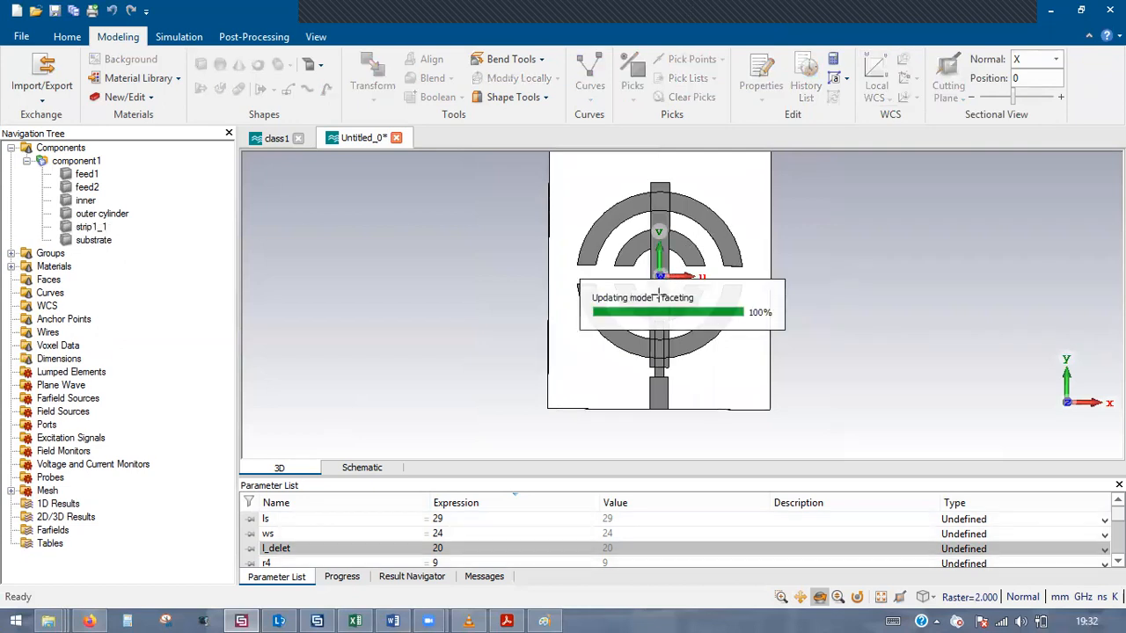
# Step: Try to subtract the outer cylinder from strip1_1, and undo that subtraction
pyautogui.click(662, 180)
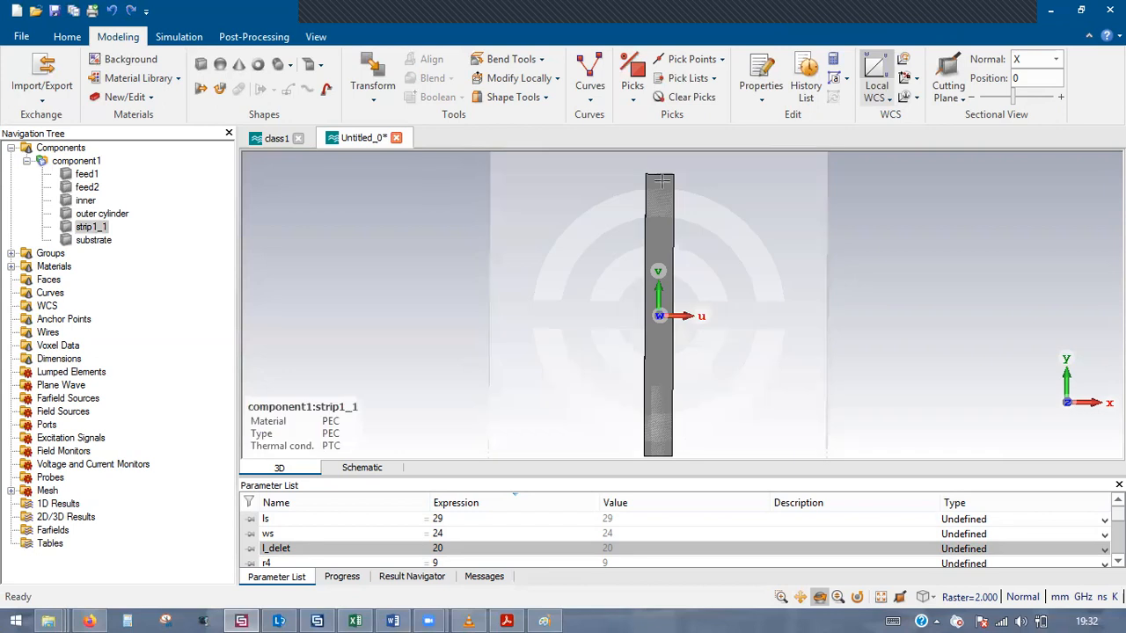
pyautogui.press('-')
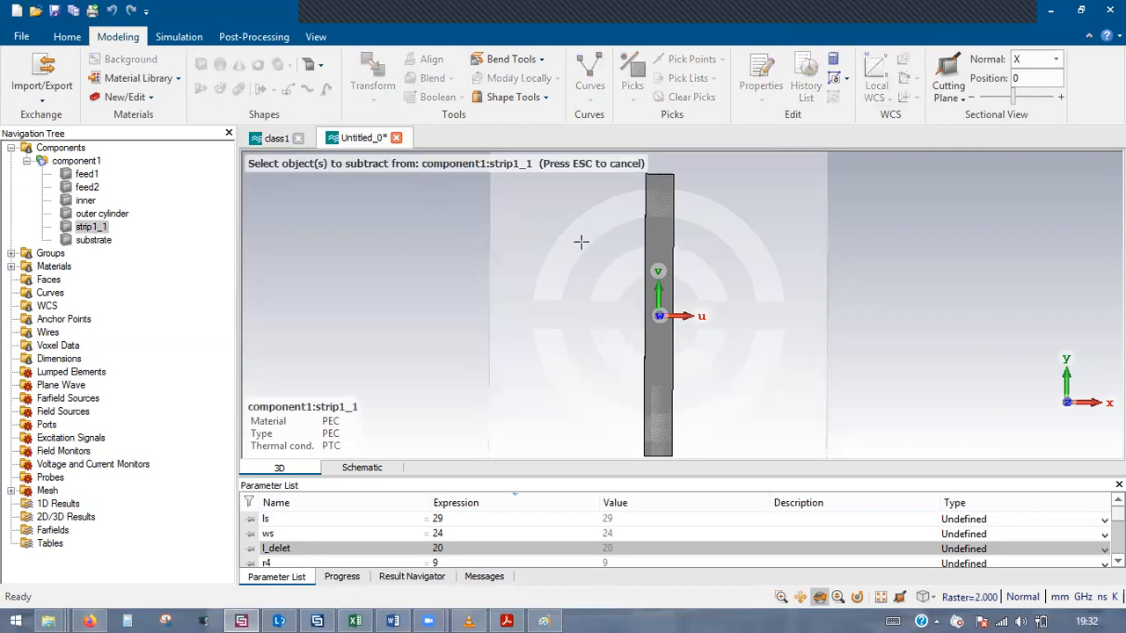
pyautogui.click(580, 241)
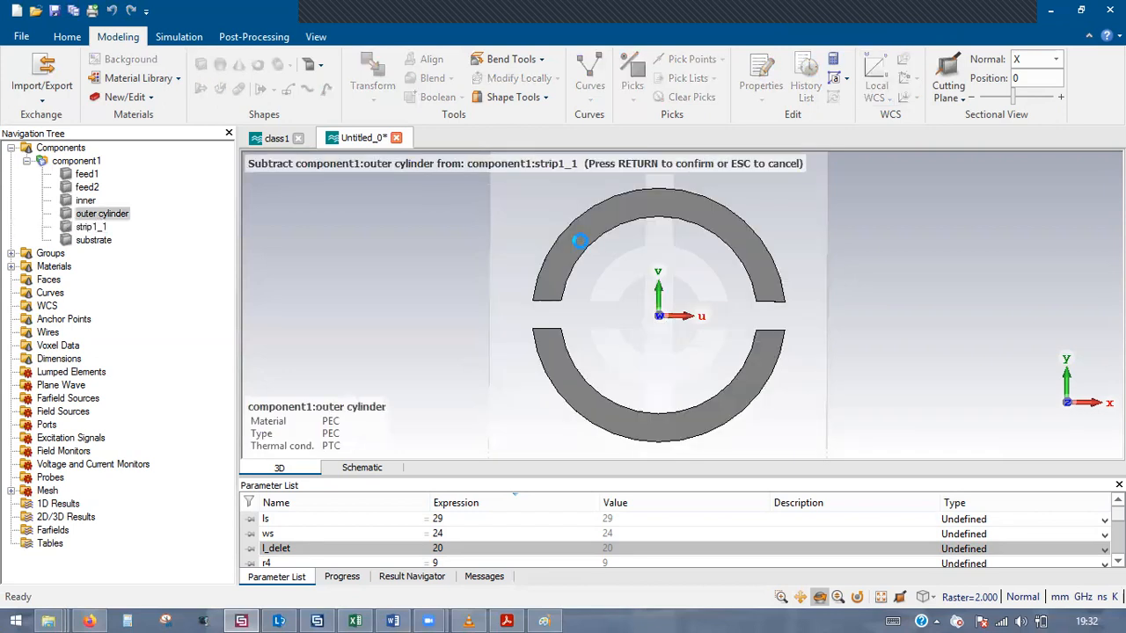
pyautogui.press('Return')
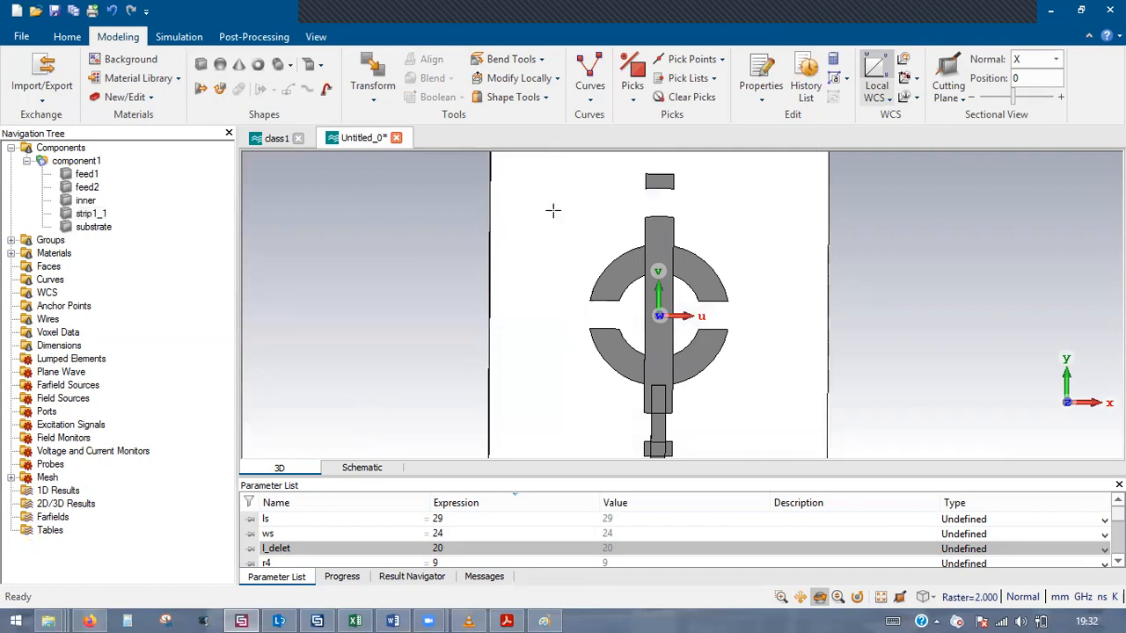
pyautogui.hotkey('ctrl', 'z')
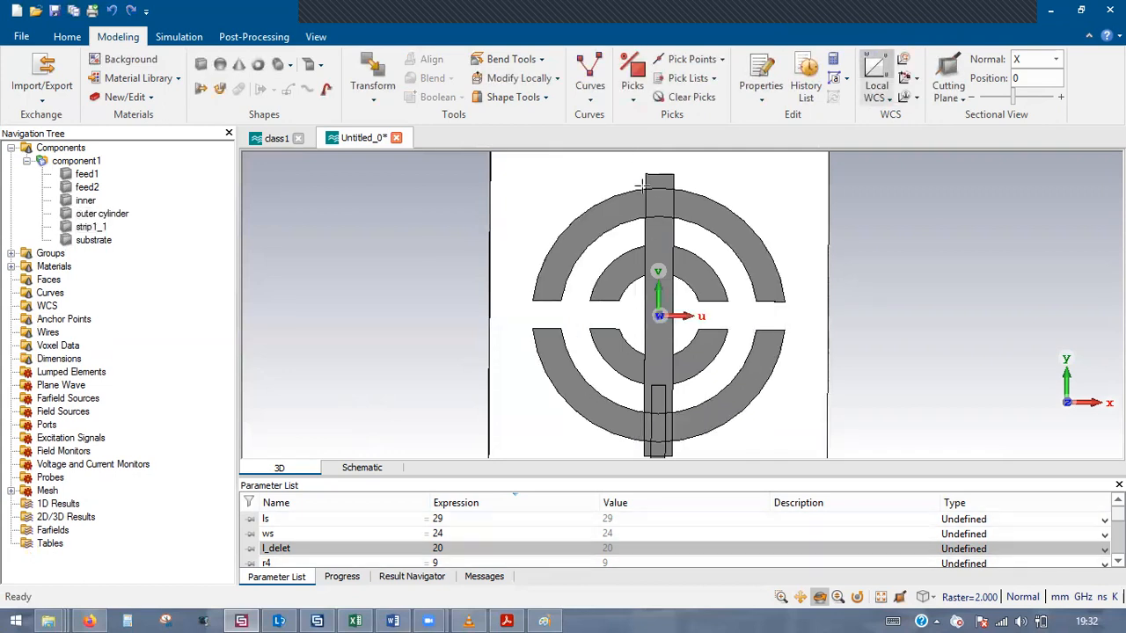
# Step: Try to subtract strip1_1 from the outer cylinder, and inspect the ring gaps
pyautogui.click(586, 220)
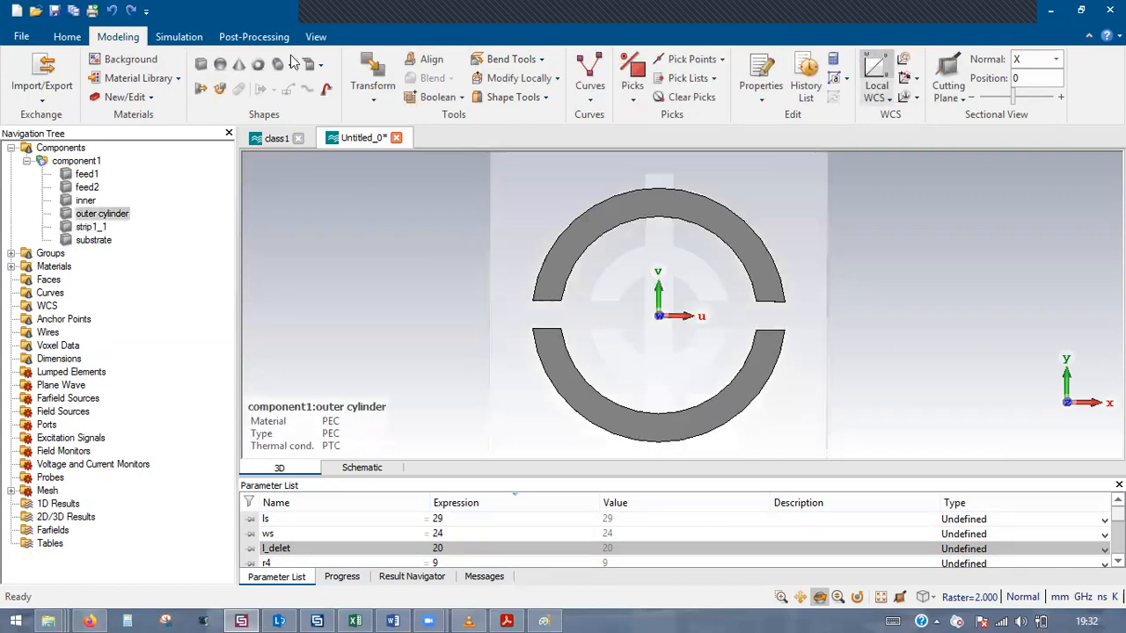
pyautogui.click(461, 99)
pyautogui.click(479, 156)
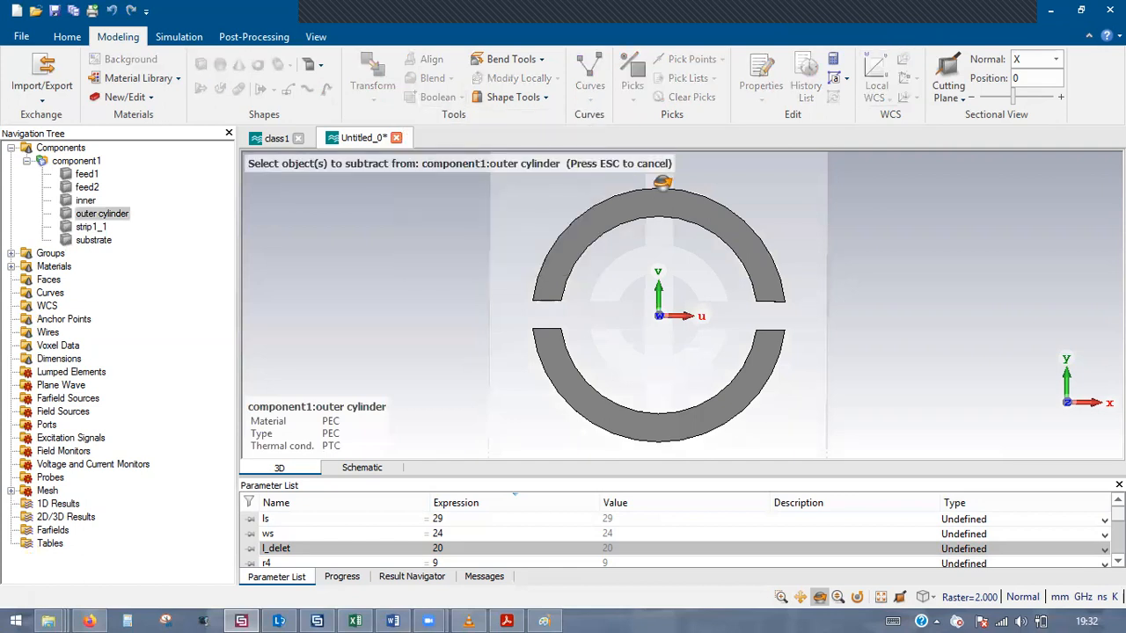
pyautogui.click(662, 183)
pyautogui.press('Return')
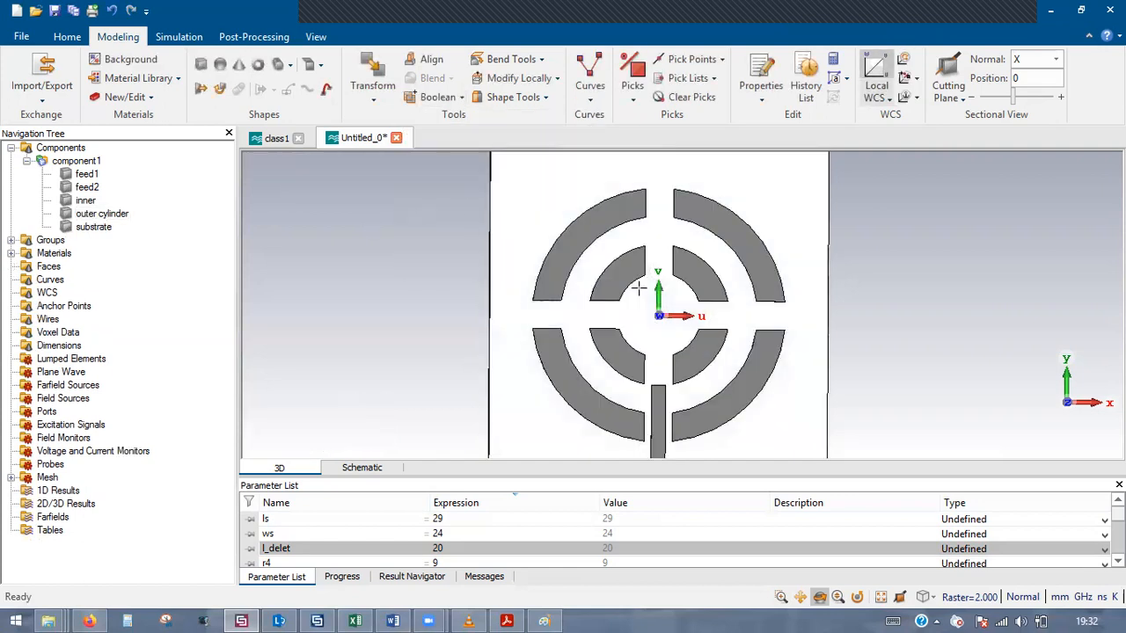
pyautogui.scroll(1, 705, 328)
pyautogui.scroll(-2, 696, 327)
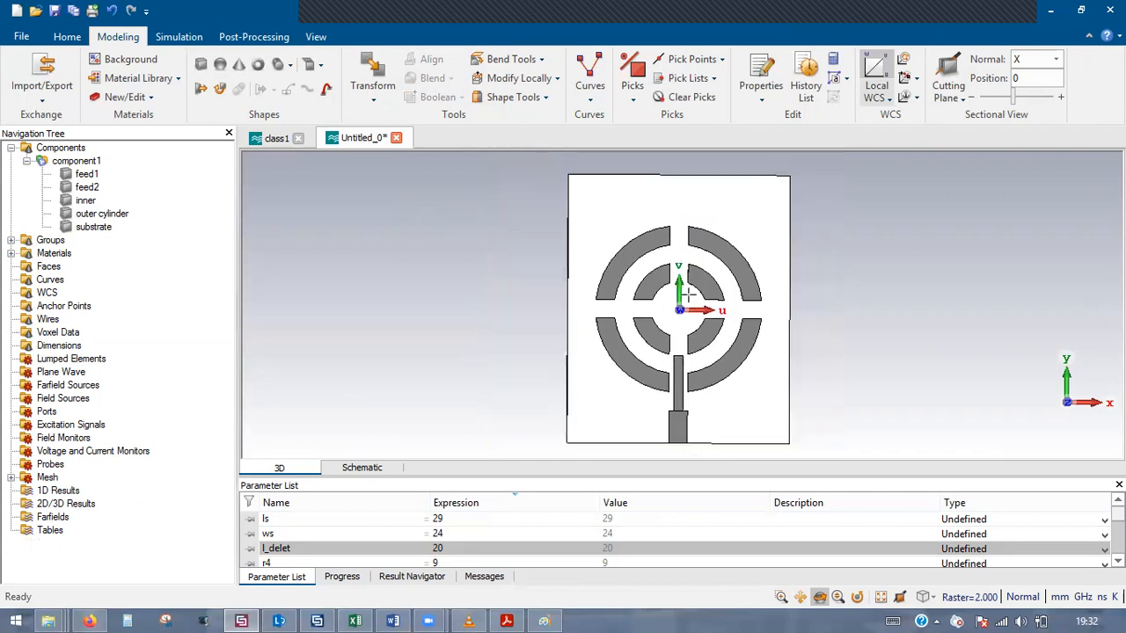
pyautogui.scroll(2, 689, 294)
pyautogui.scroll(-1, 686, 288)
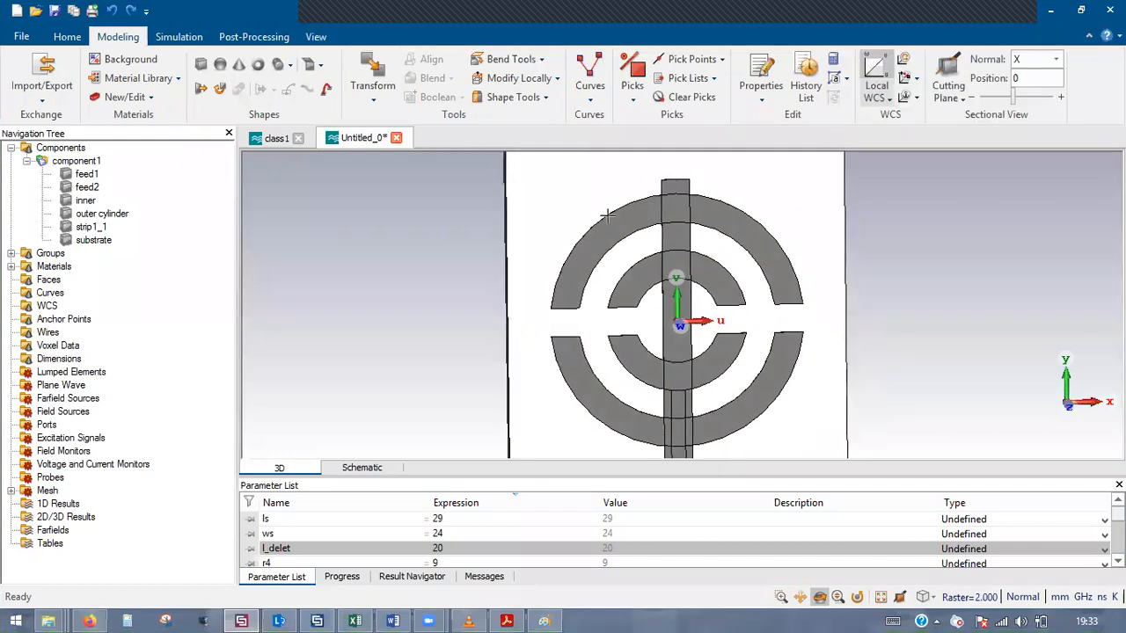
# Step: Subtract strip1_1 from the outer cylinder to cut the ring's vertical-axis gaps
pyautogui.click(614, 224)
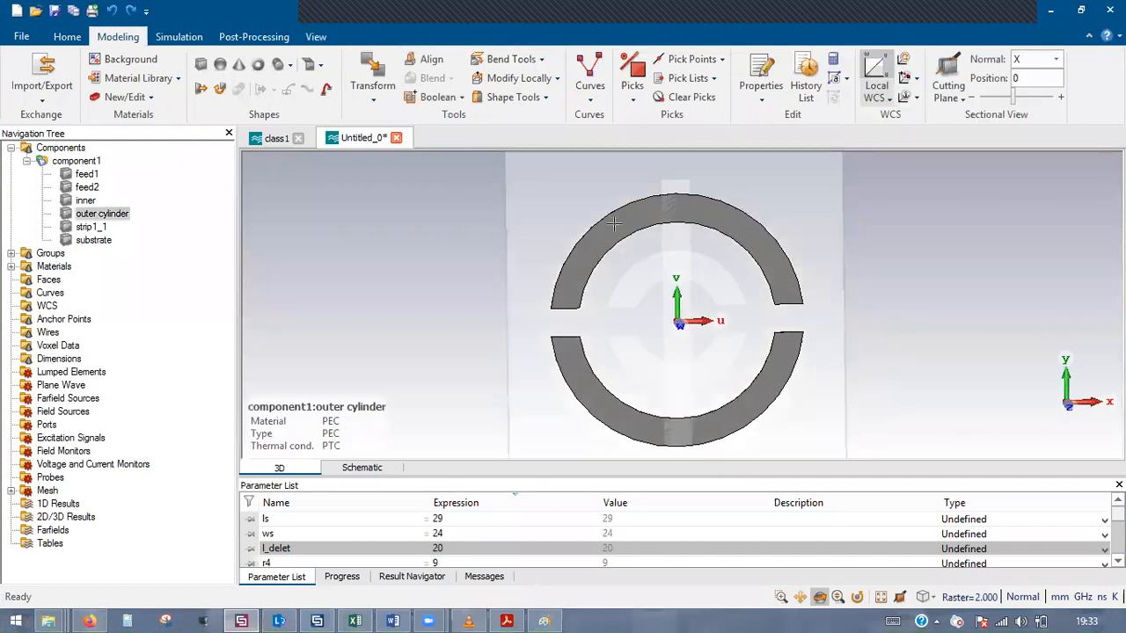
pyautogui.click(461, 98)
pyautogui.click(447, 153)
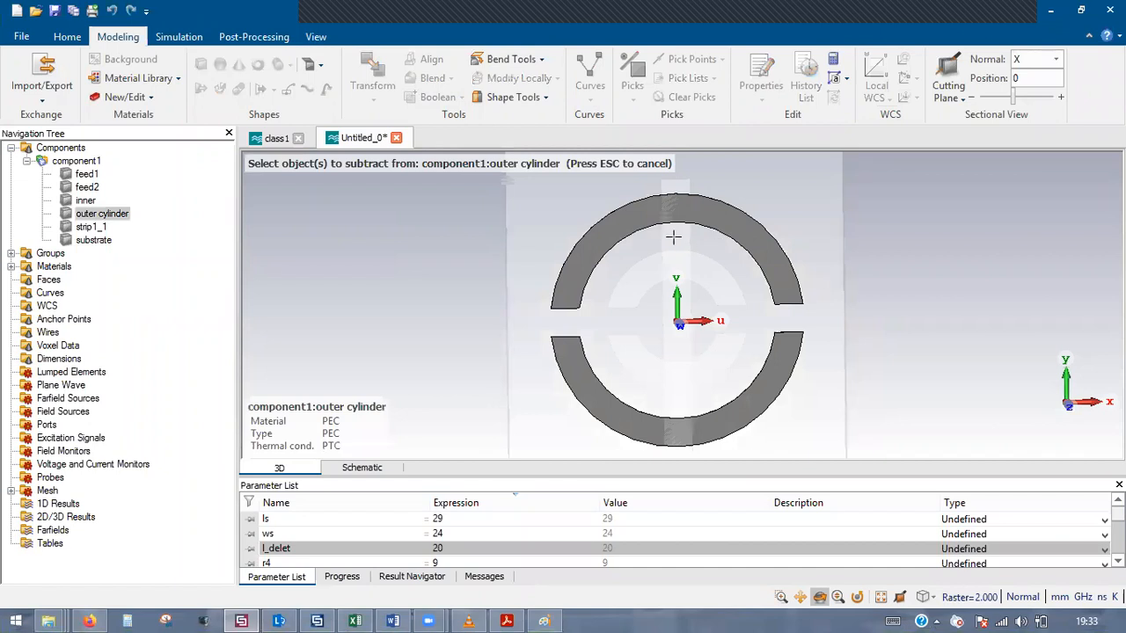
pyautogui.click(673, 238)
pyautogui.press('Return')
pyautogui.click(960, 251)
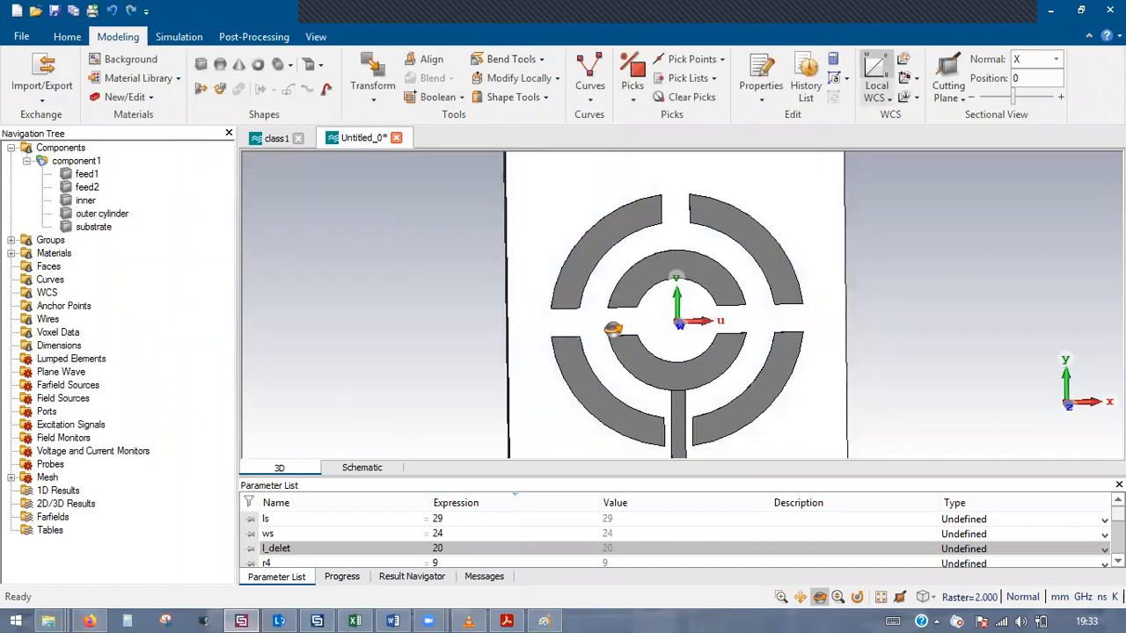
pyautogui.press('space')
pyautogui.moveTo(703, 220); pyautogui.dragTo(748, 321)
pyautogui.hotkey('alt', 'Tab')
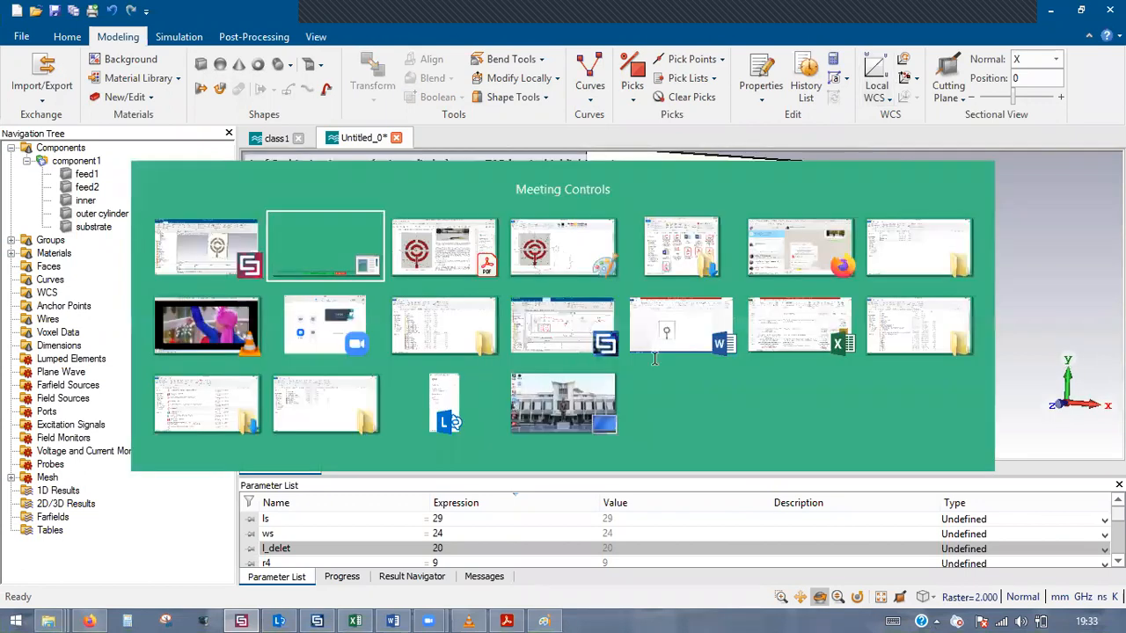
pyautogui.hotkey('alt', 'Tab')
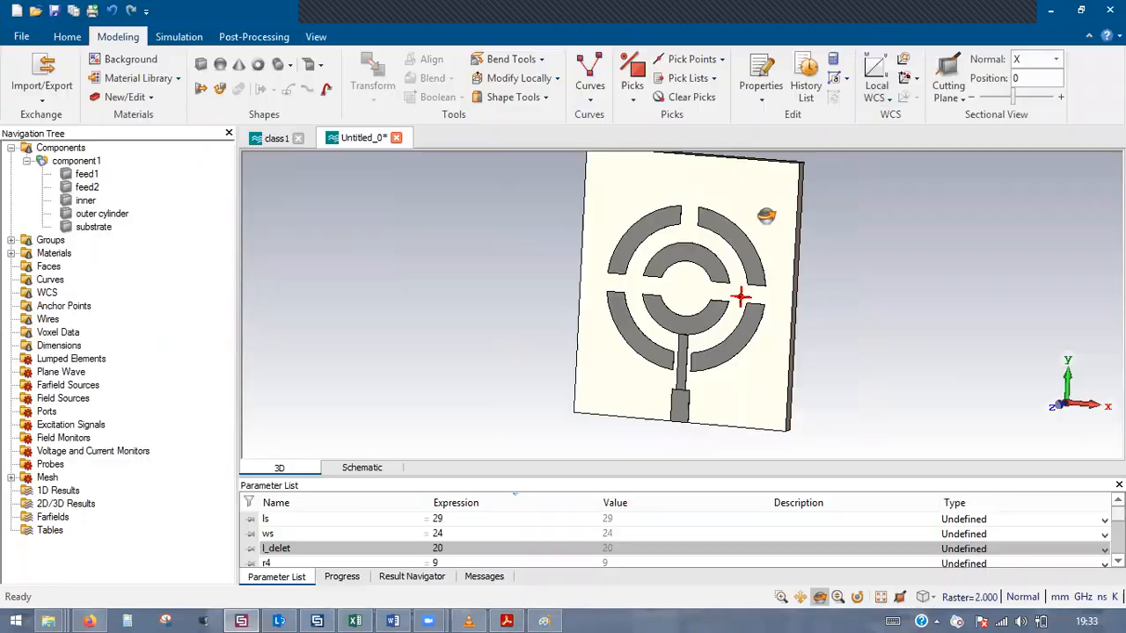
pyautogui.hotkey('alt', 'Tab')
# Step: Extrude the substrate's back face by the height hc as a PEC ground plane in component1
pyautogui.moveTo(741, 298); pyautogui.dragTo(760, 236)
pyautogui.press('f')
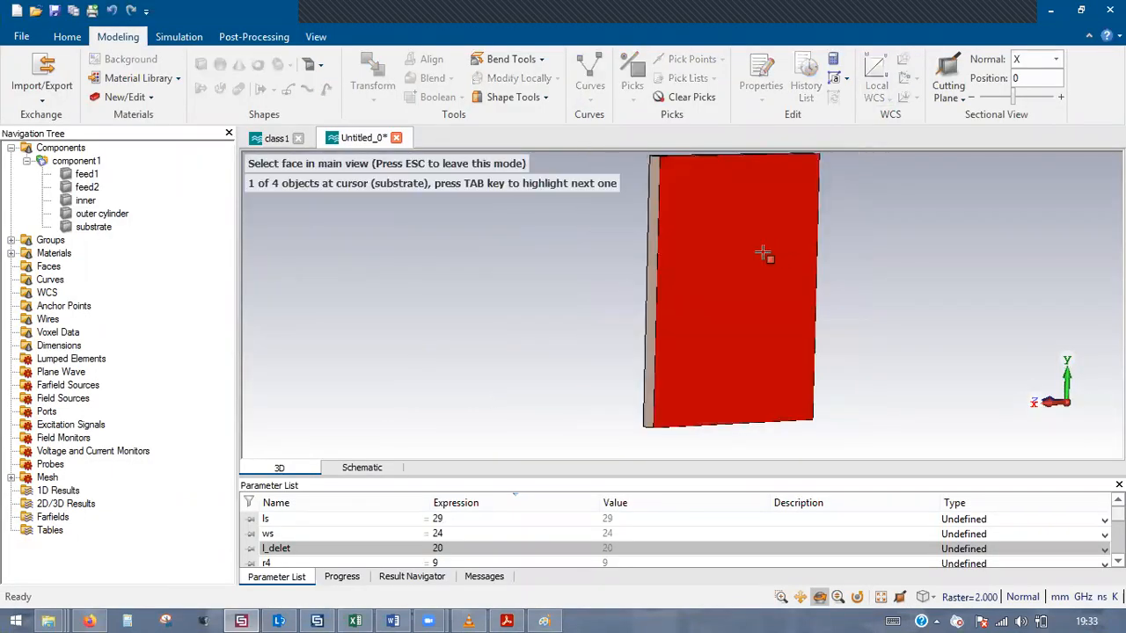
pyautogui.click(762, 252)
pyautogui.click(200, 90)
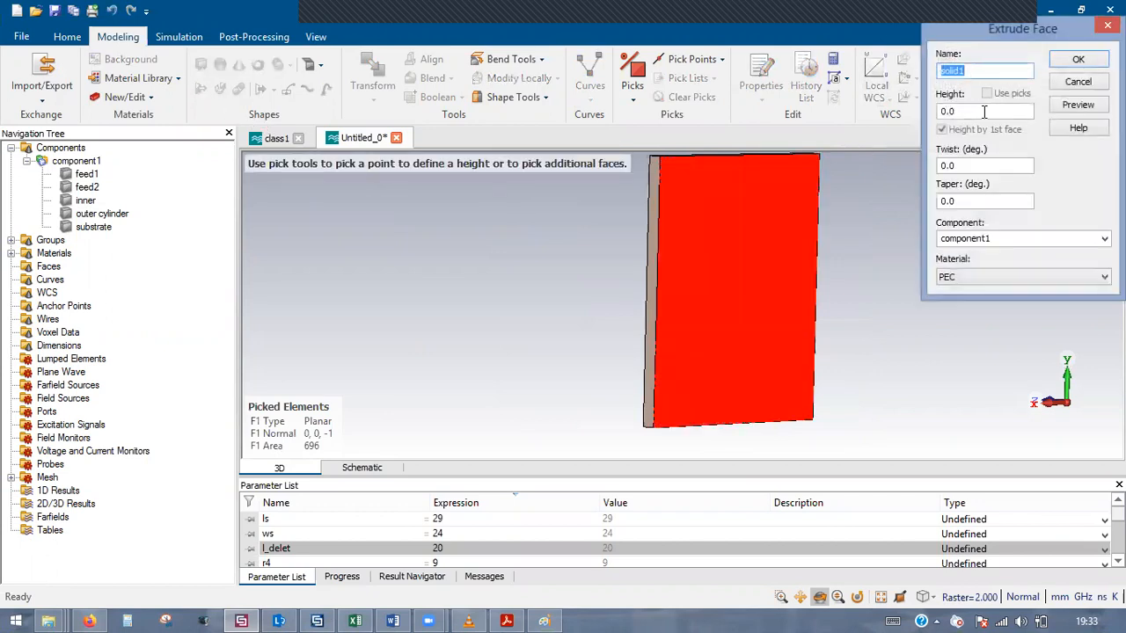
pyautogui.doubleClick(984, 111)
pyautogui.write('hc')
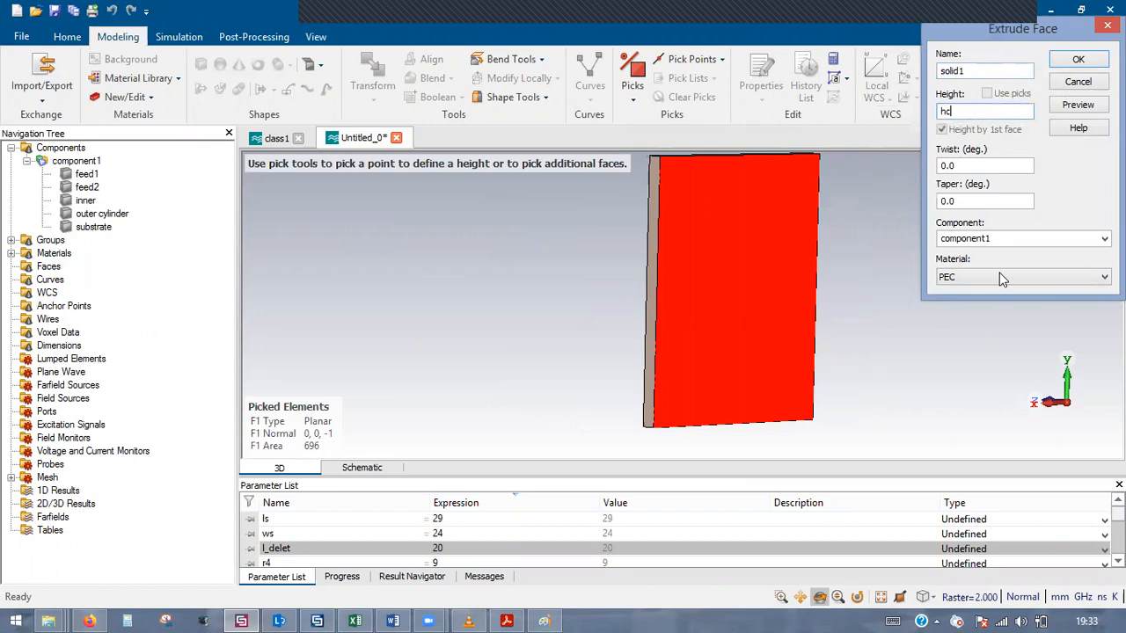
pyautogui.click(1079, 59)
# Step: Pick the end face of feed1 at the substrate edge and open the macro for calculating the port extension coefficient
pyautogui.moveTo(465, 228); pyautogui.dragTo(713, 350)
pyautogui.scroll(10, 713, 350)
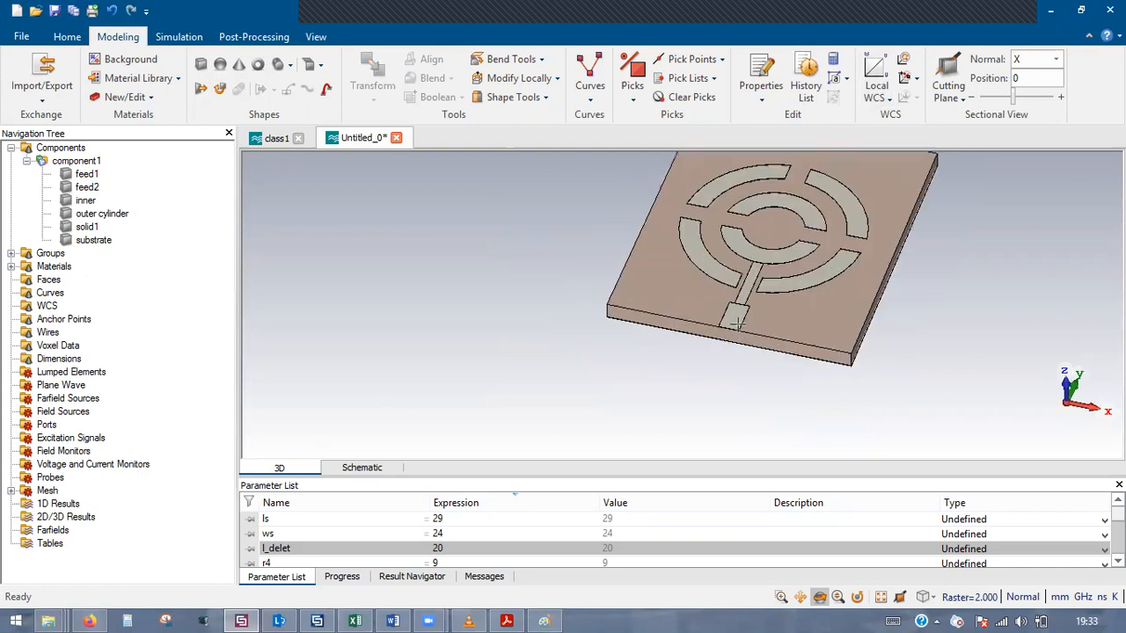
pyautogui.scroll(3, 689, 301)
pyautogui.press('f')
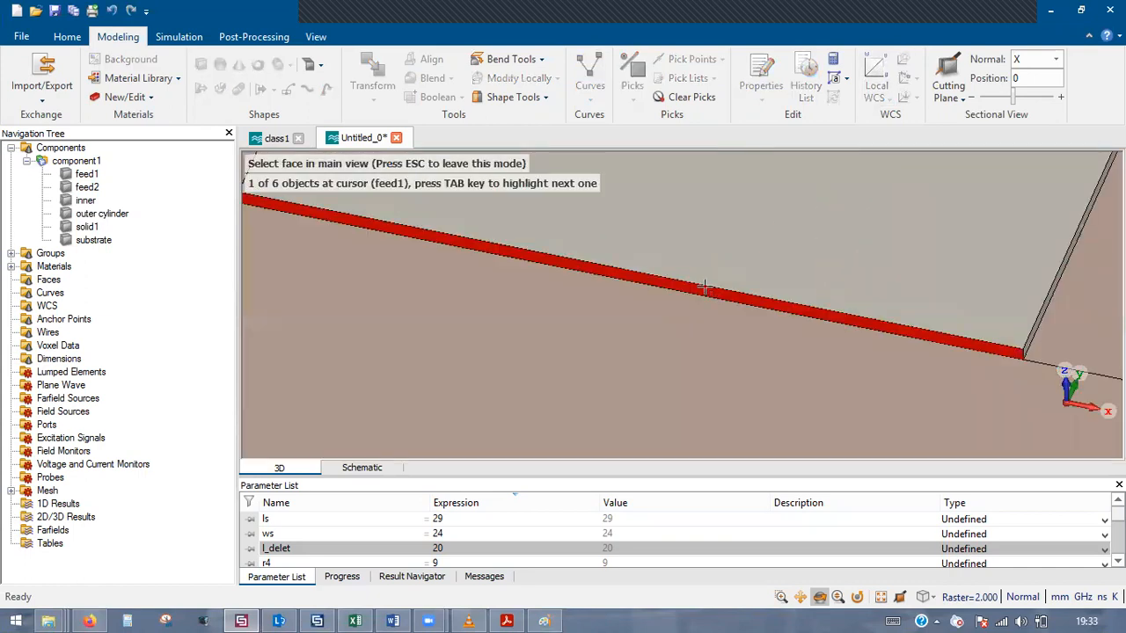
pyautogui.click(714, 294)
pyautogui.click(68, 38)
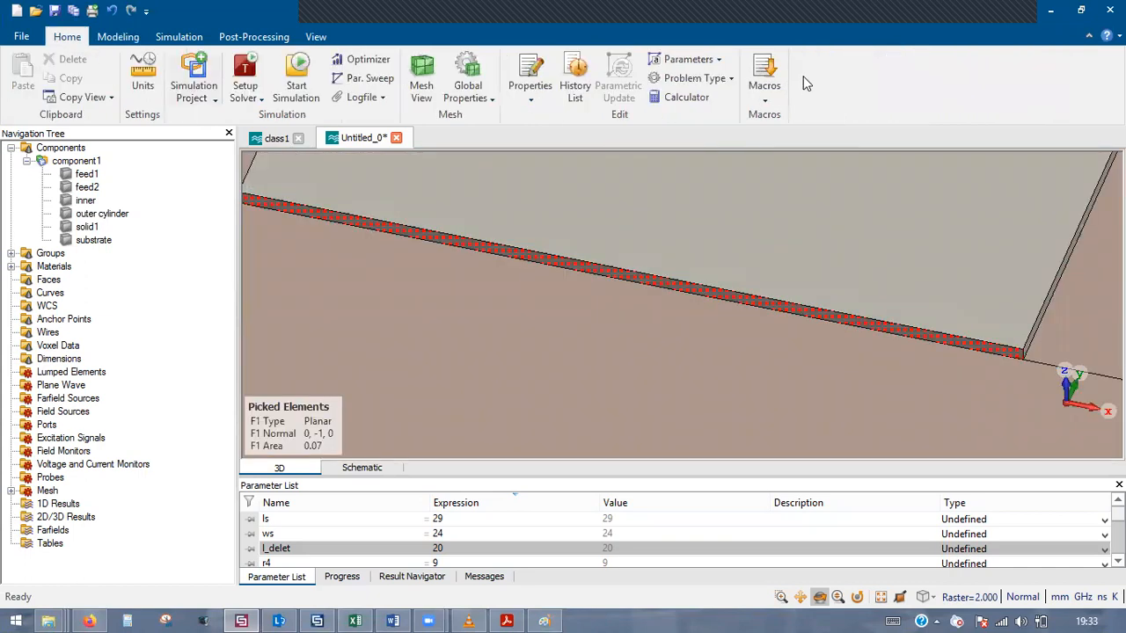
pyautogui.click(770, 104)
pyautogui.moveTo(792, 280)
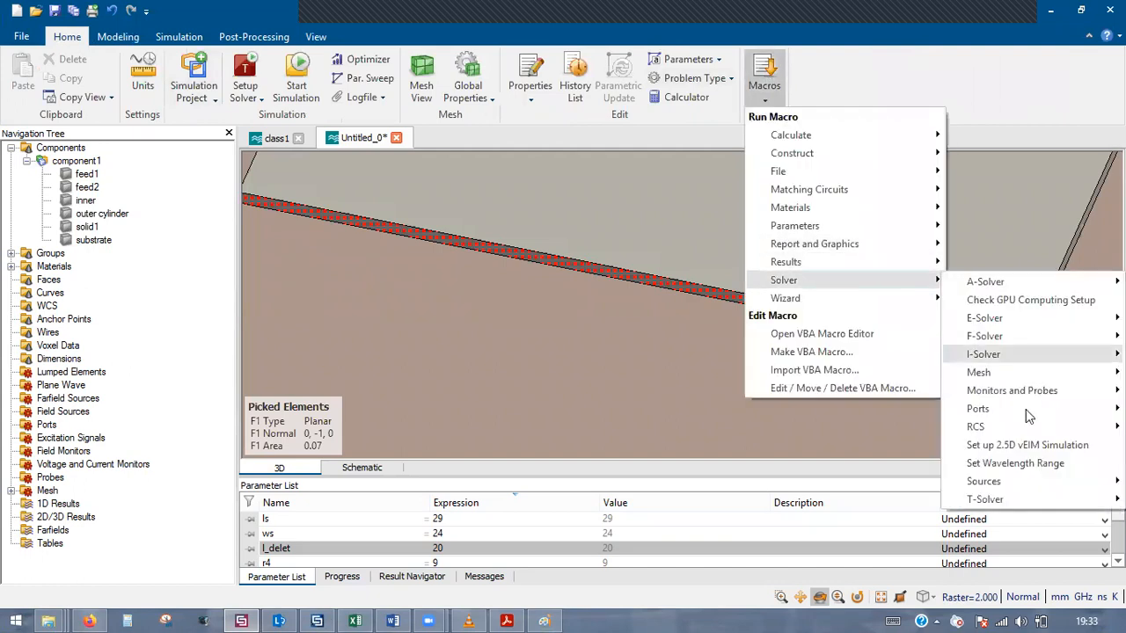
pyautogui.moveTo(1024, 411)
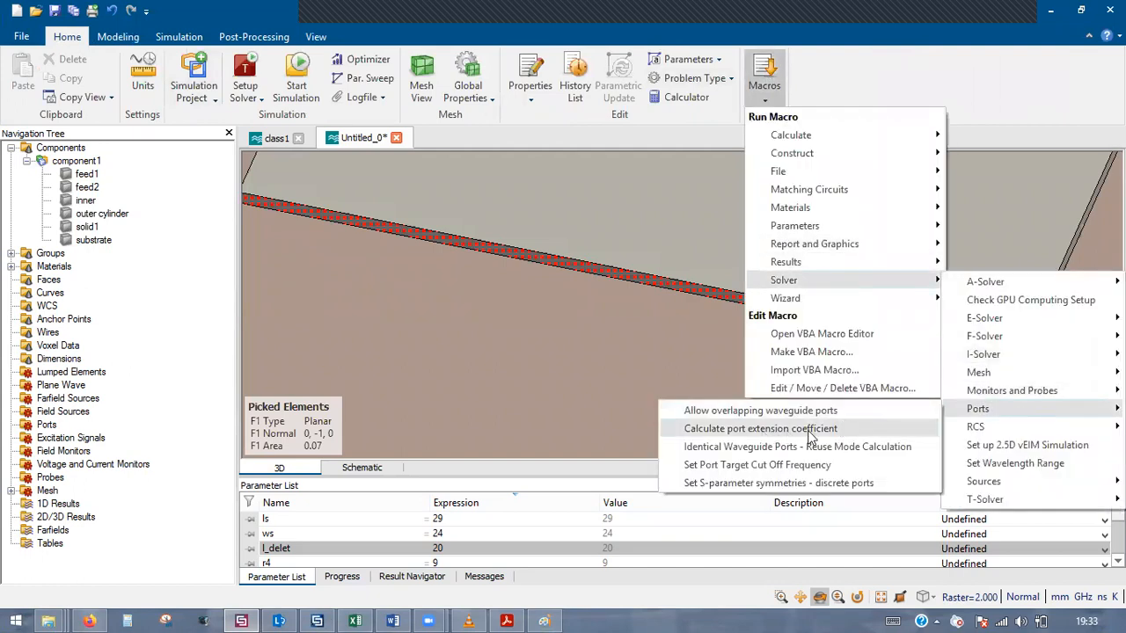
pyautogui.click(811, 430)
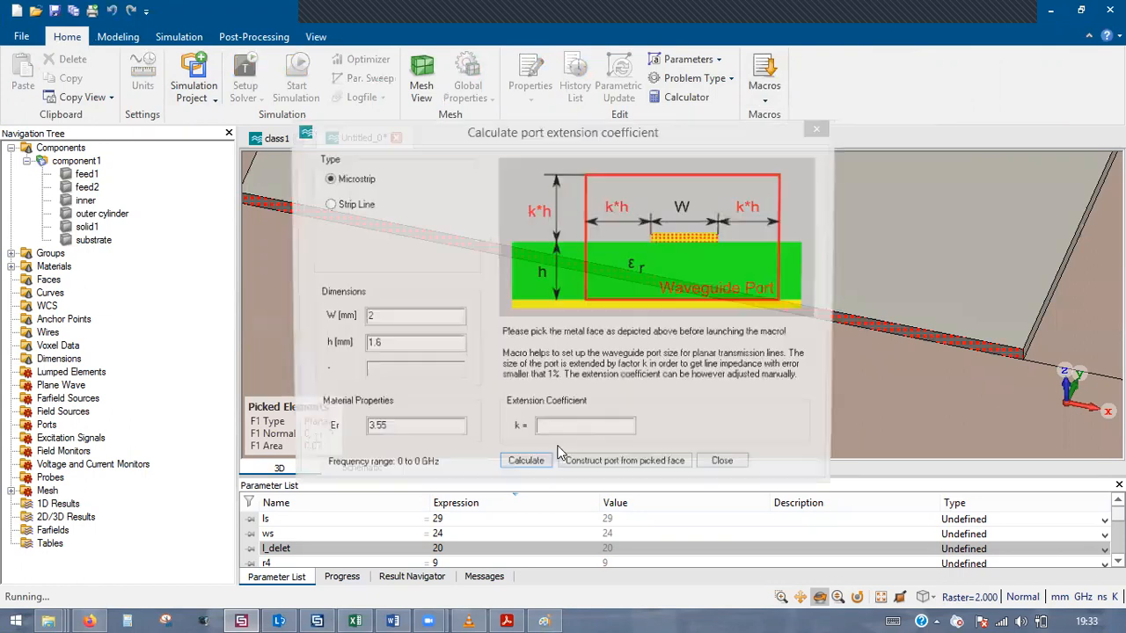
# Step: Calculate the microstrip extension coefficient, set k to 6, and construct the waveguide port from the picked feed face
pyautogui.click(563, 429)
pyautogui.press('BackSpace')
pyautogui.press('BackSpace')
pyautogui.press('BackSpace')
pyautogui.click(644, 472)
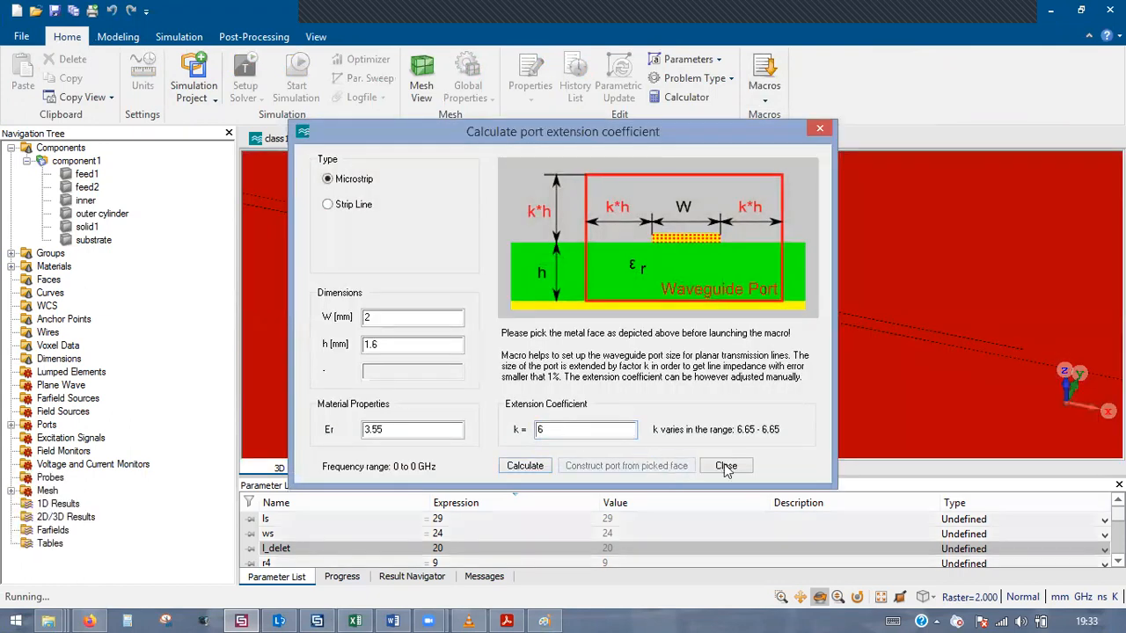
pyautogui.click(725, 467)
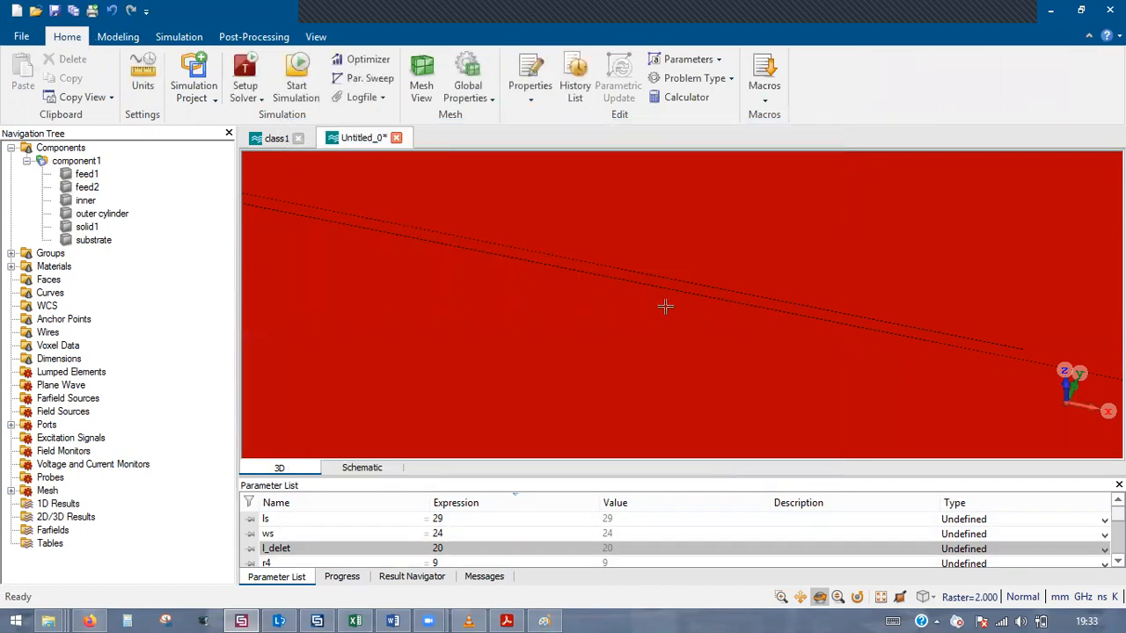
# Step: Set the simulation frequency range to 10–30 GHz and start the simulation
pyautogui.press('space')
pyautogui.moveTo(794, 184); pyautogui.dragTo(668, 264)
pyautogui.click(179, 37)
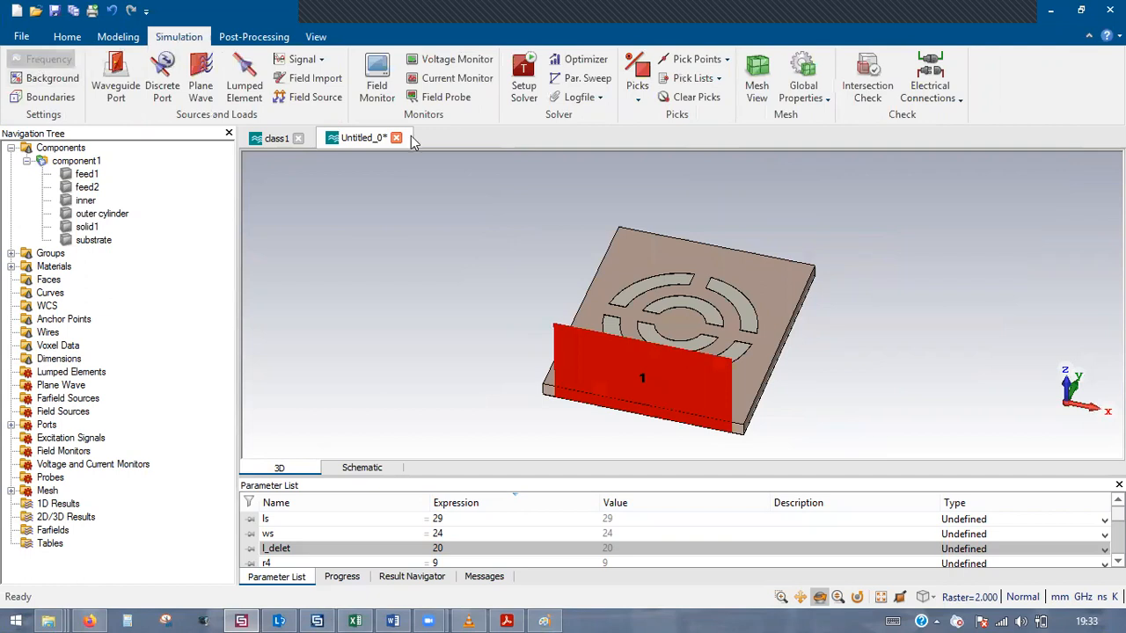
pyautogui.write('10')
pyautogui.press('Tab')
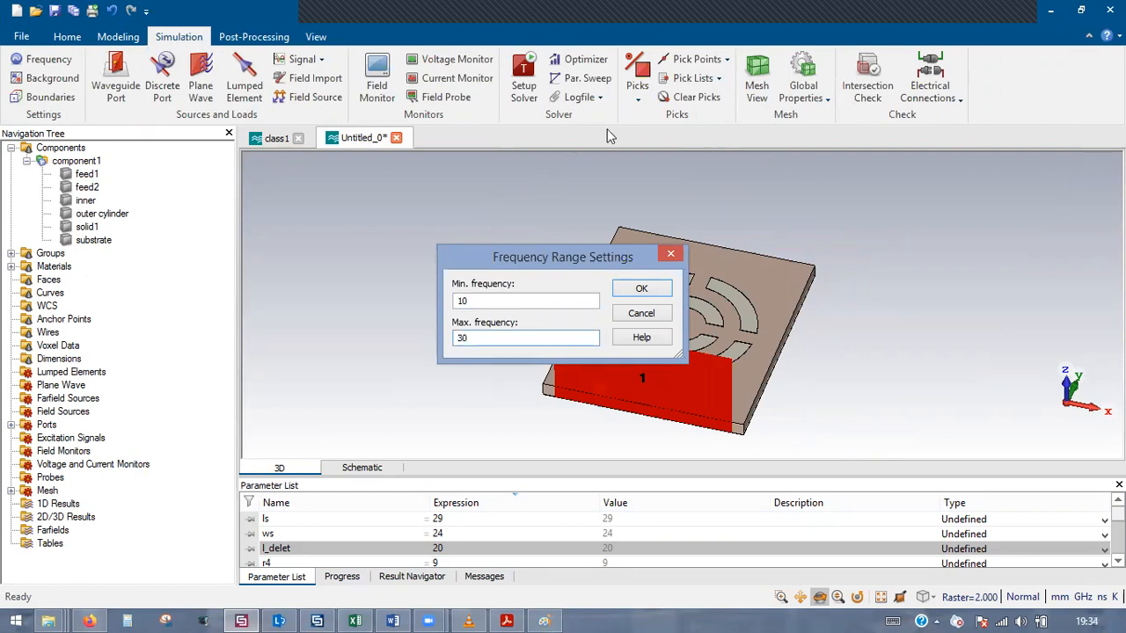
pyautogui.press('Return')
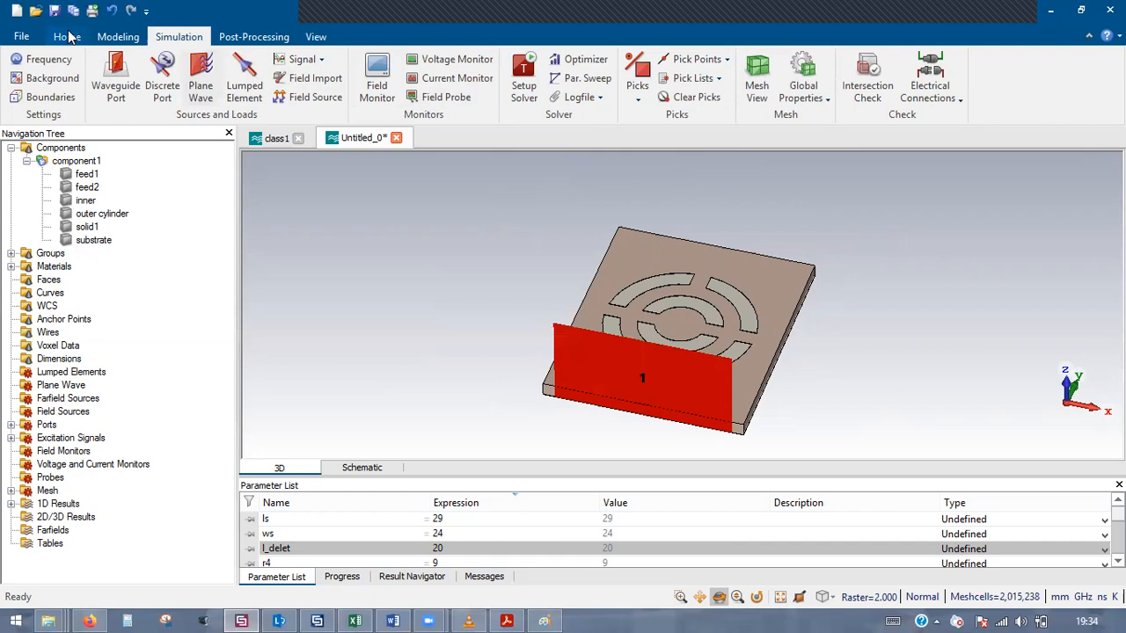
pyautogui.click(68, 36)
pyautogui.click(296, 84)
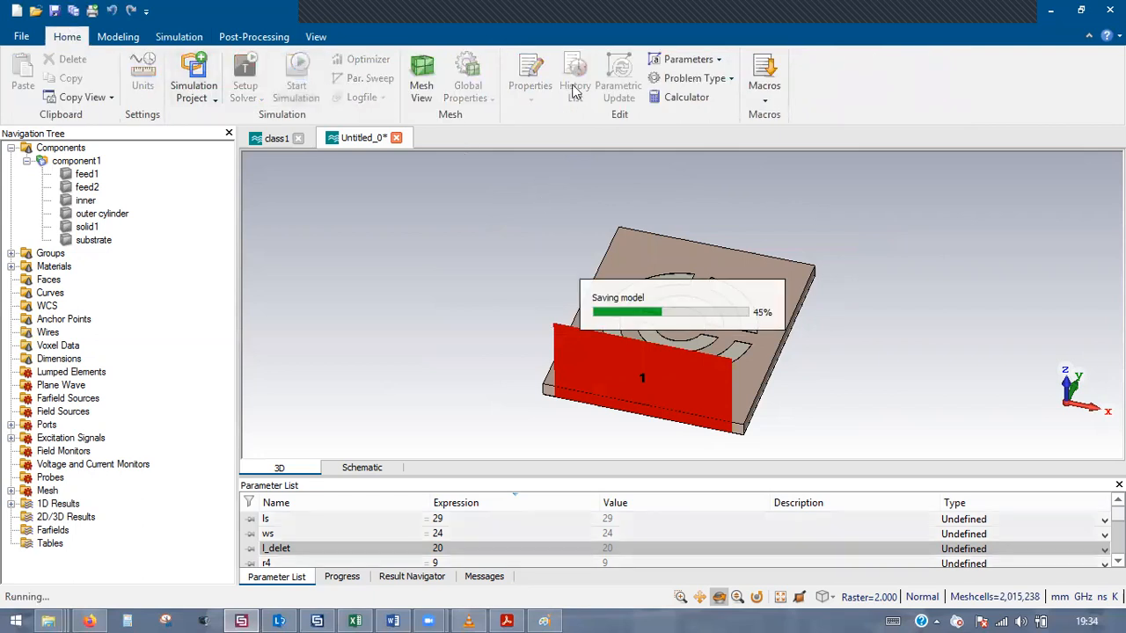